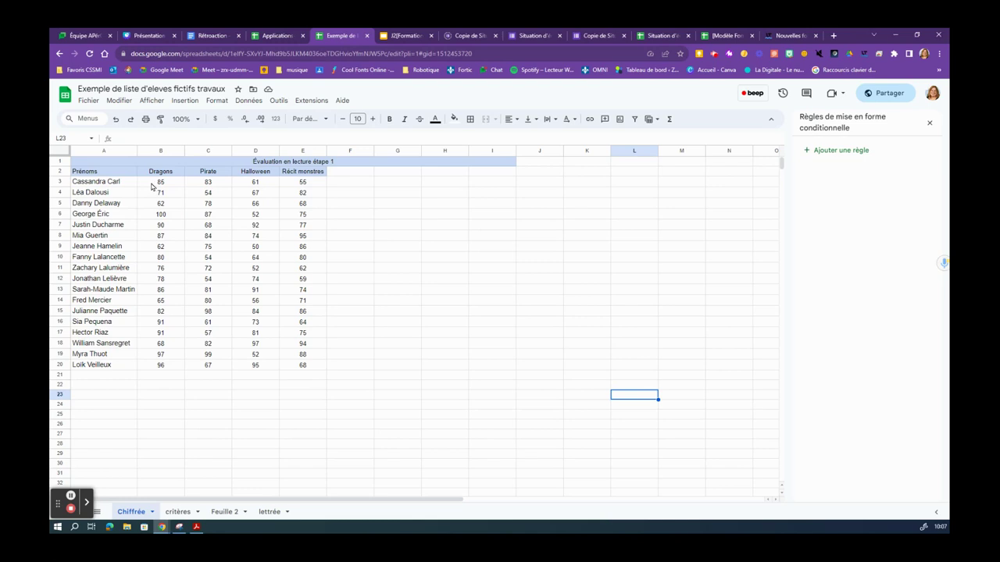
# - Start a conditional formatting rule for the grades in B3:E20 on the Chiffrée sheet
pyautogui.moveTo(154, 186); pyautogui.dragTo(320, 370)
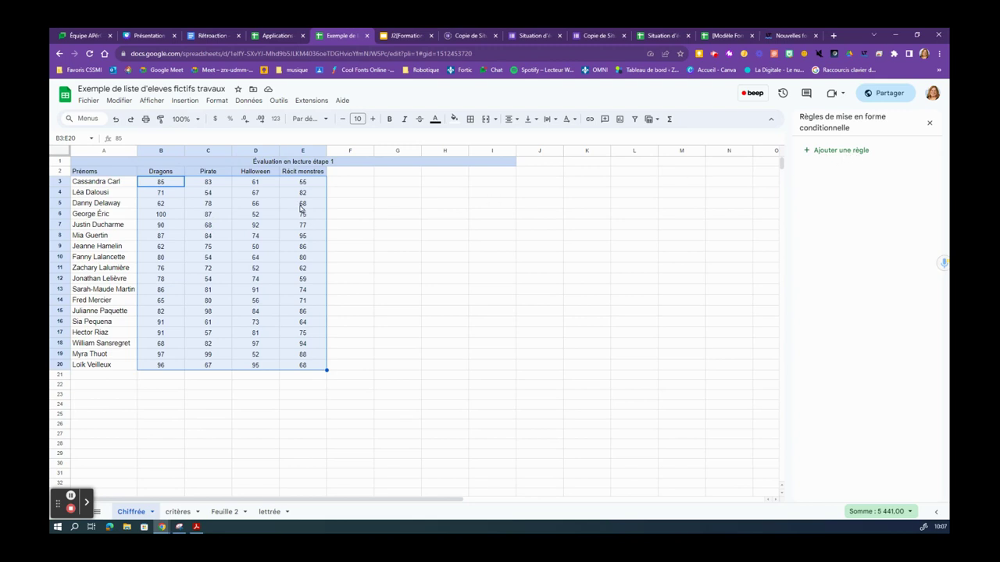
pyautogui.click(178, 101)
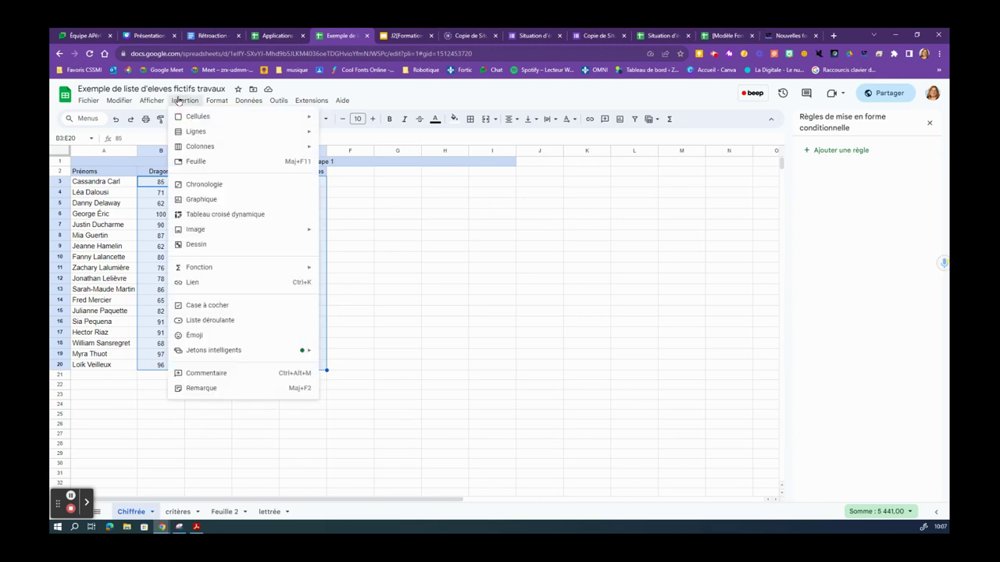
pyautogui.moveTo(210, 103)
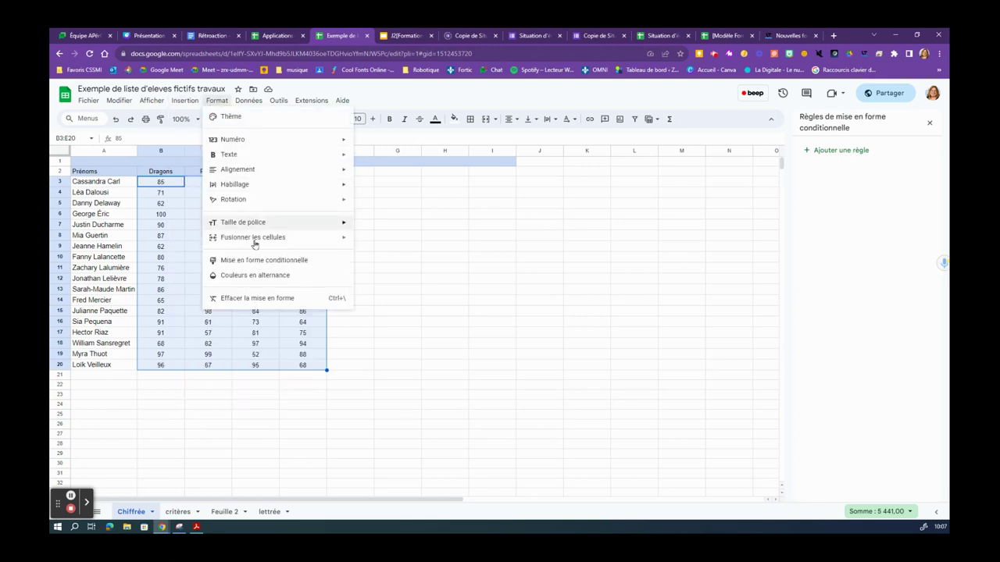
pyautogui.rightClick(184, 262)
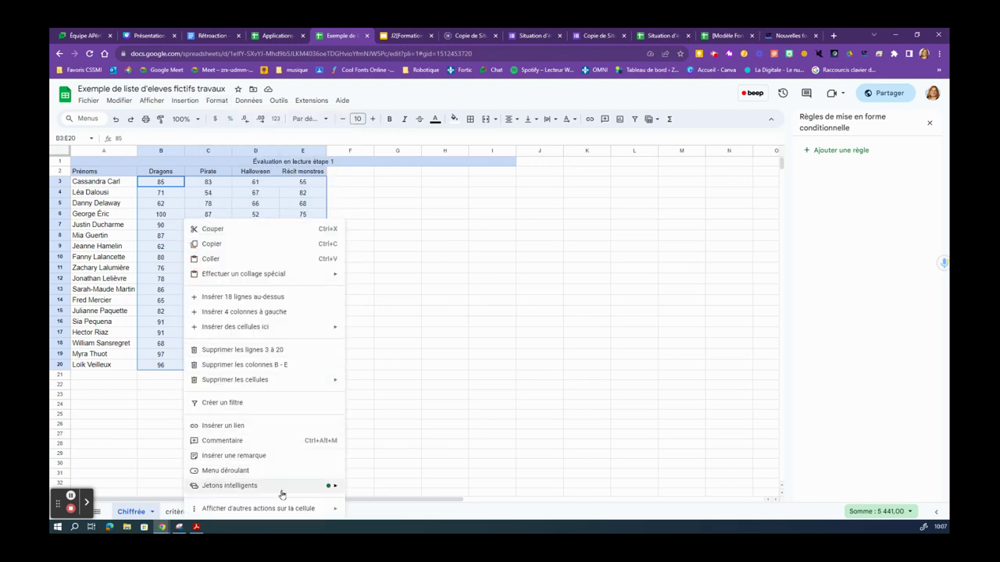
pyautogui.moveTo(294, 514)
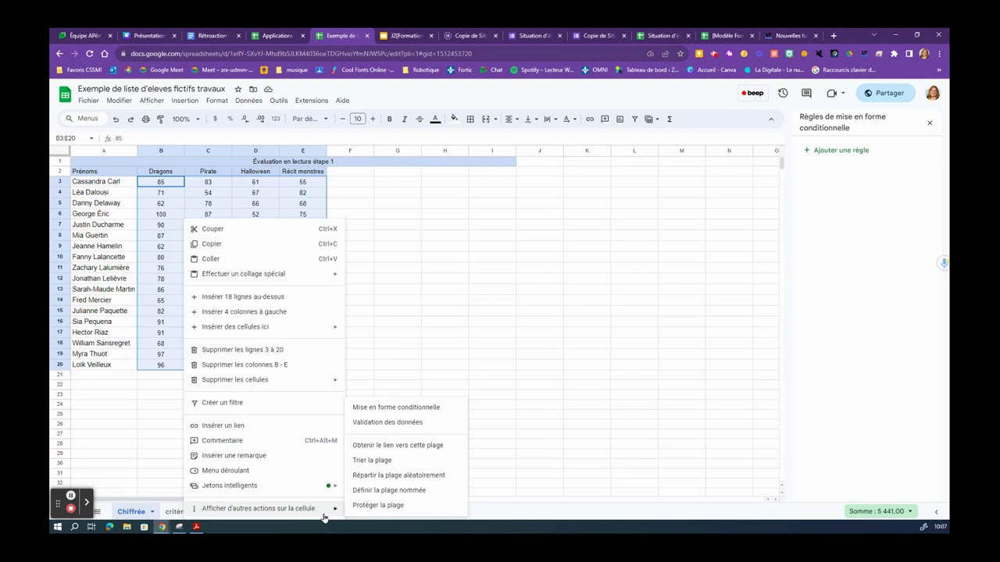
pyautogui.click(387, 408)
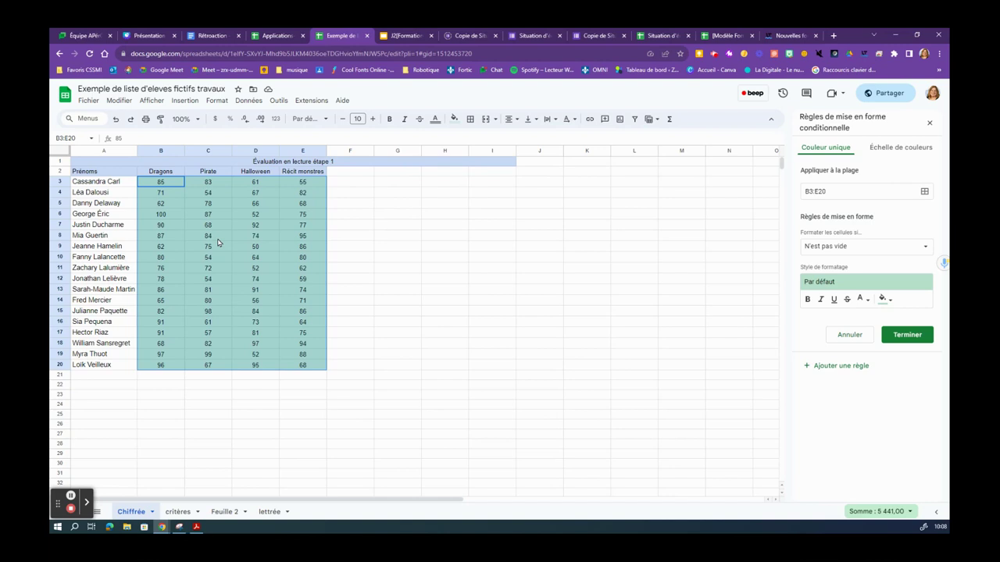
# - Set the rule's condition to "Est compris entre" with the values 100 and 86
pyautogui.click(926, 249)
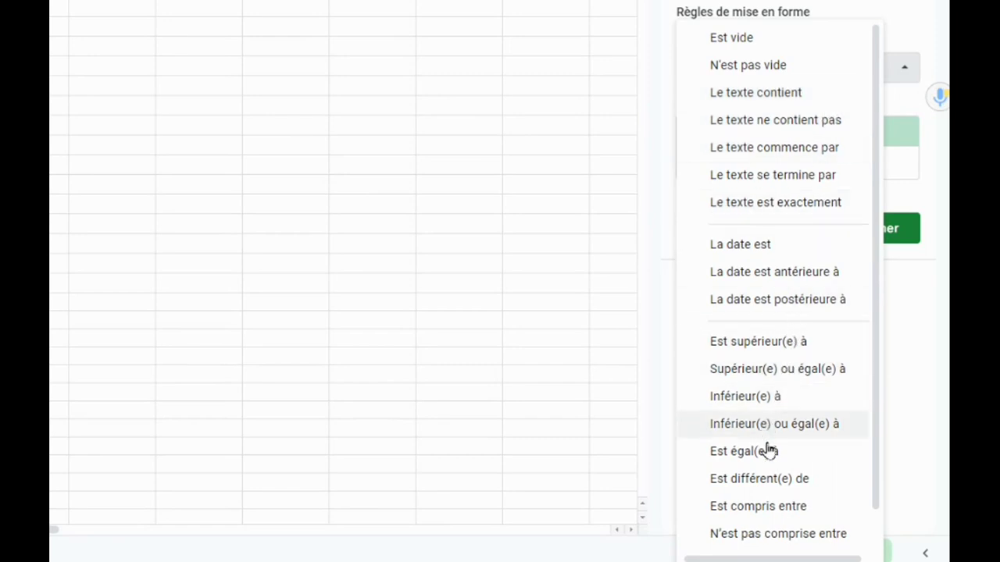
pyautogui.click(807, 509)
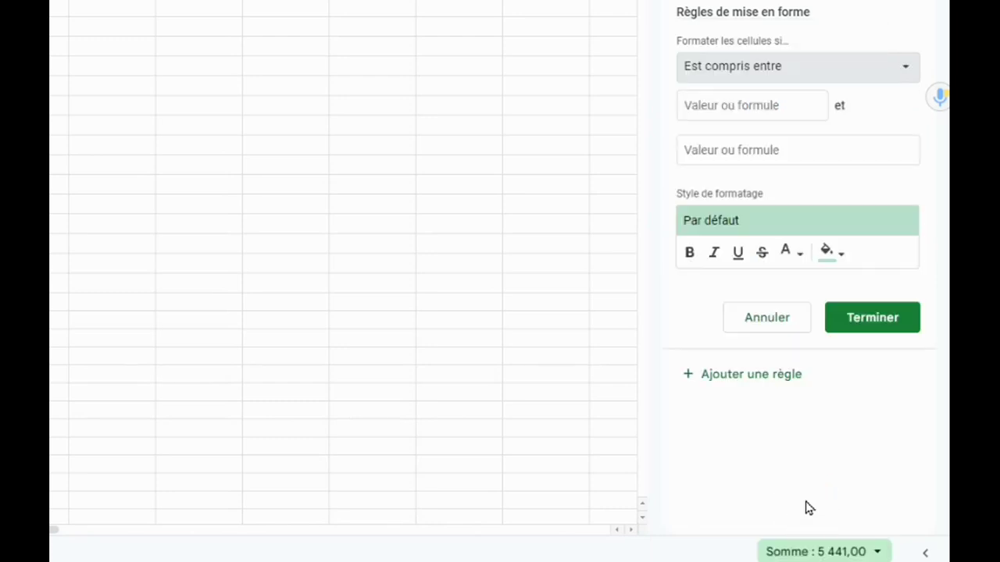
pyautogui.click(748, 108)
pyautogui.write('100')
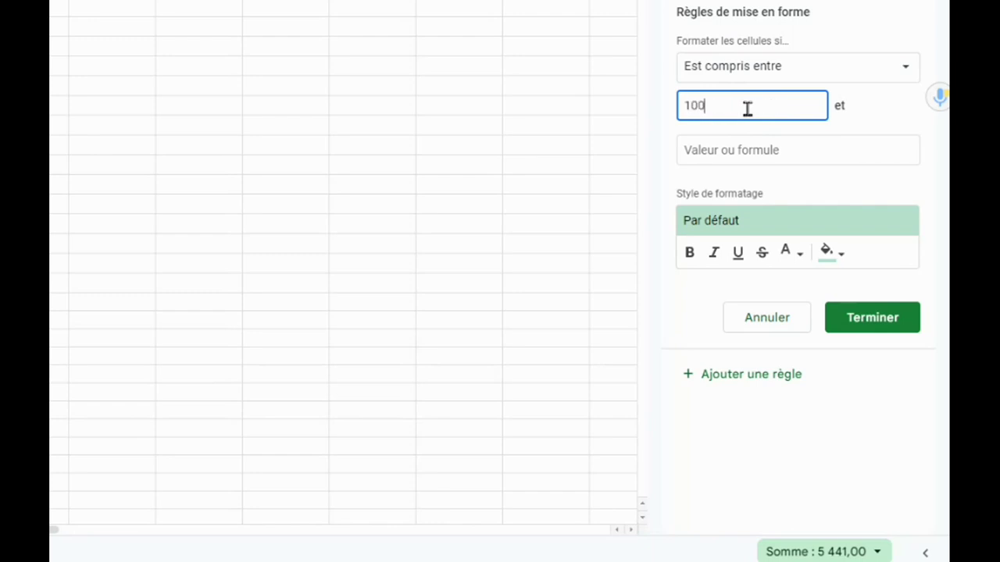
pyautogui.click(740, 150)
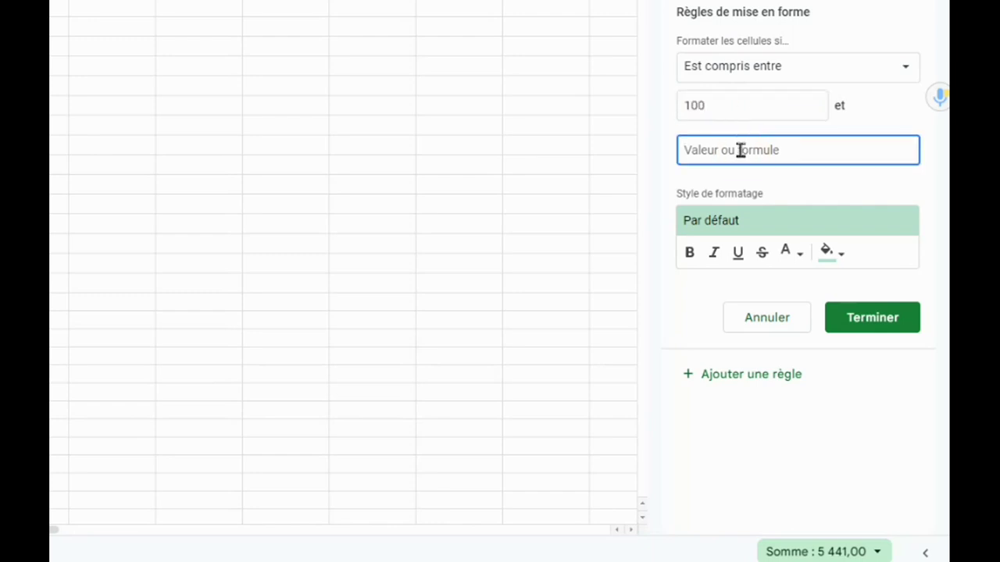
pyautogui.write('86')
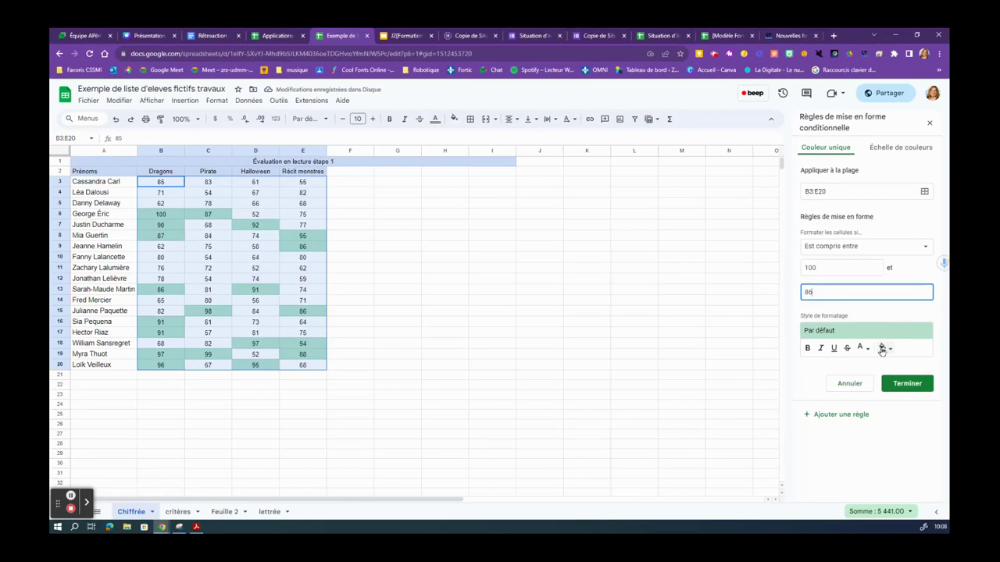
# - Give the 100 to 86 rule a dark green fill colour and save it
pyautogui.click(826, 252)
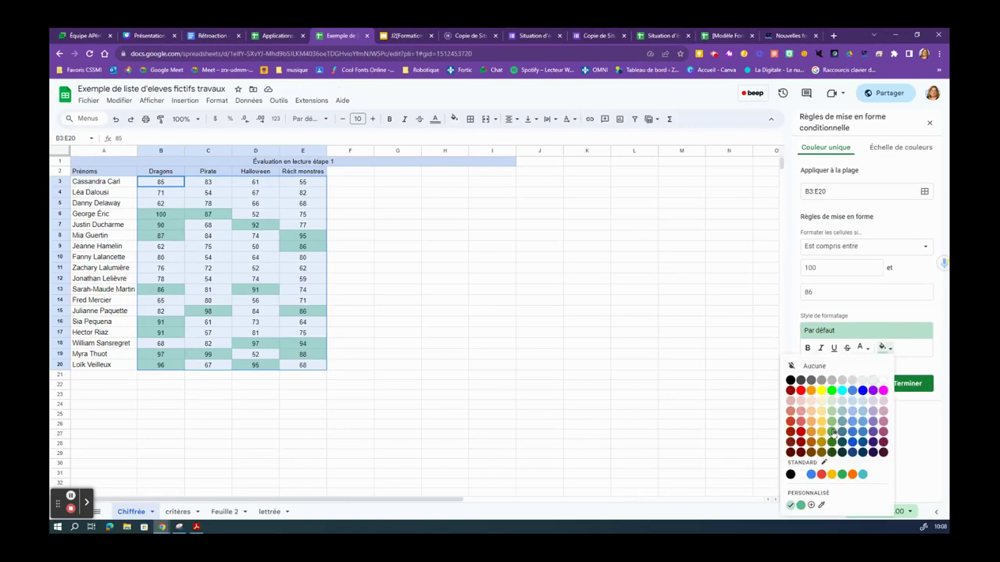
pyautogui.click(832, 431)
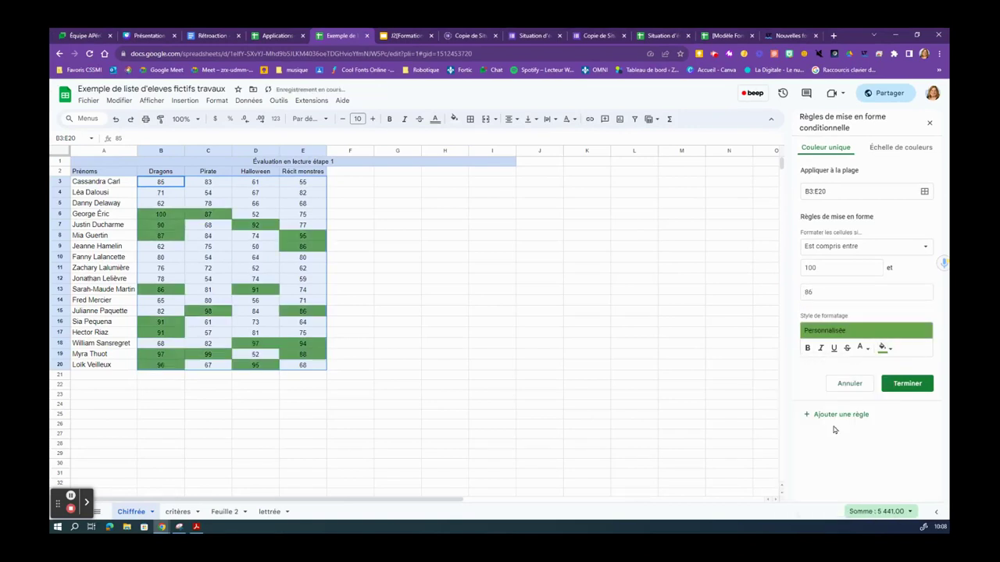
pyautogui.click(904, 381)
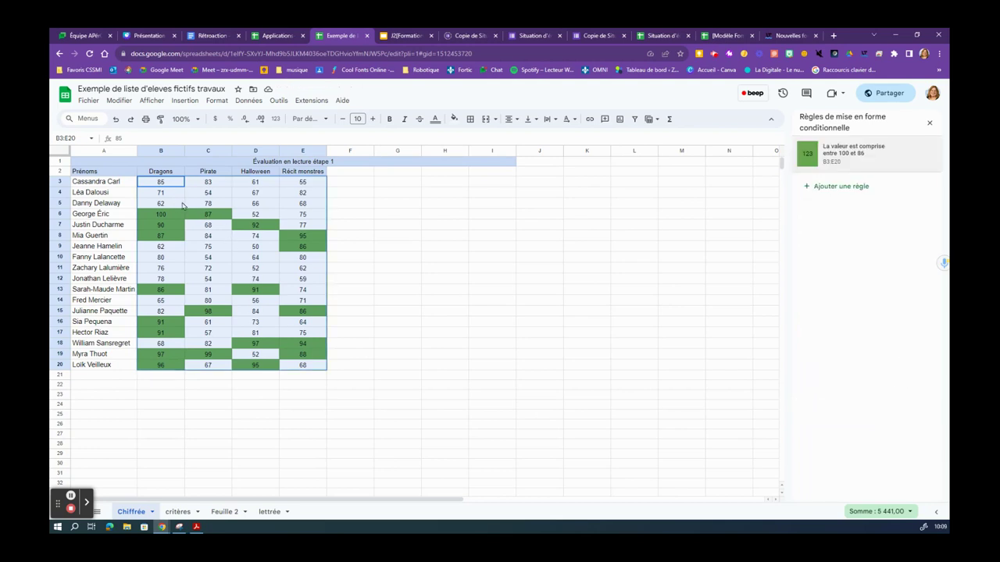
# - Add a second rule for B3:E20 formatting values "Est compris entre" 85 and 76 with the default style, and save it
pyautogui.click(818, 190)
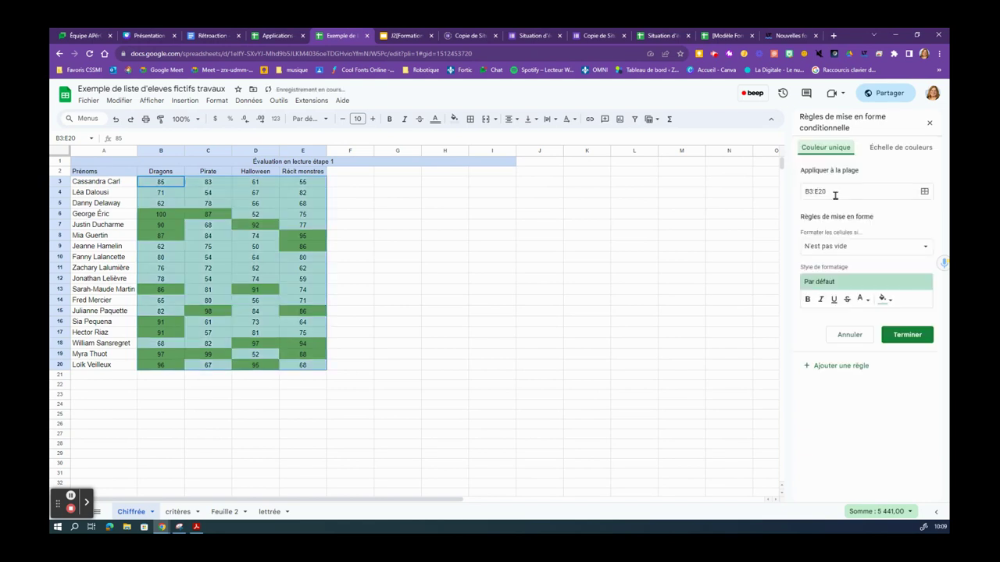
pyautogui.click(926, 247)
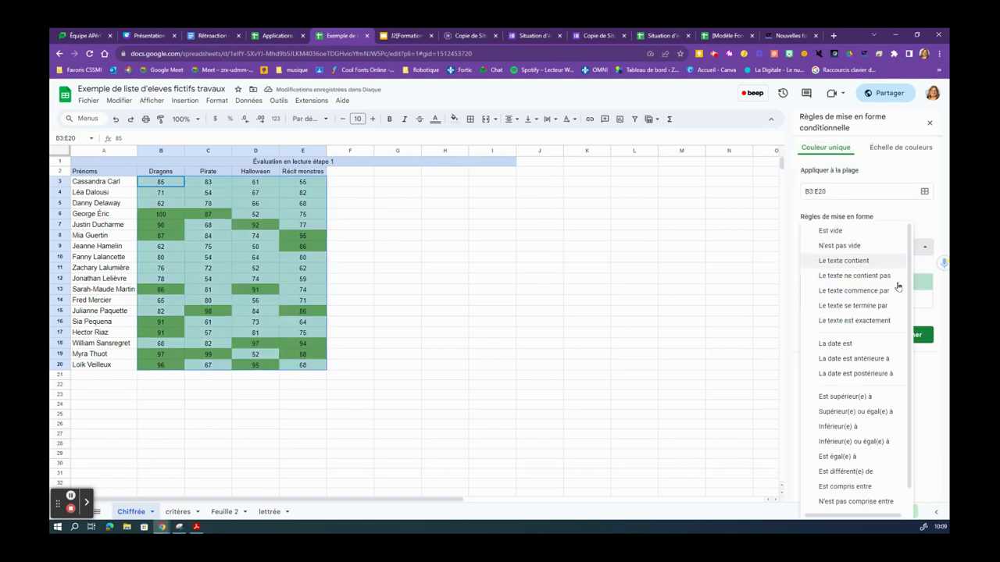
pyautogui.click(869, 488)
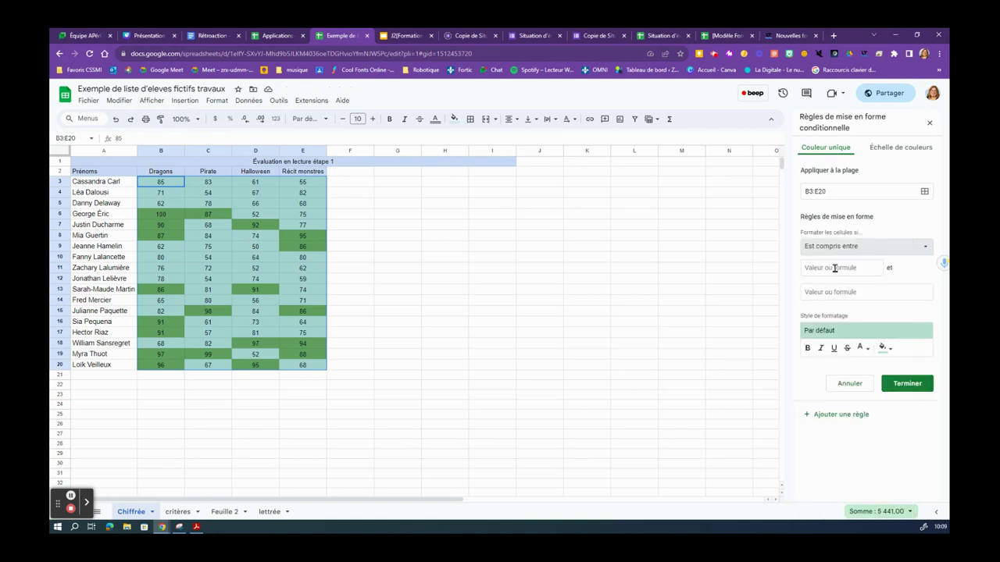
pyautogui.click(835, 268)
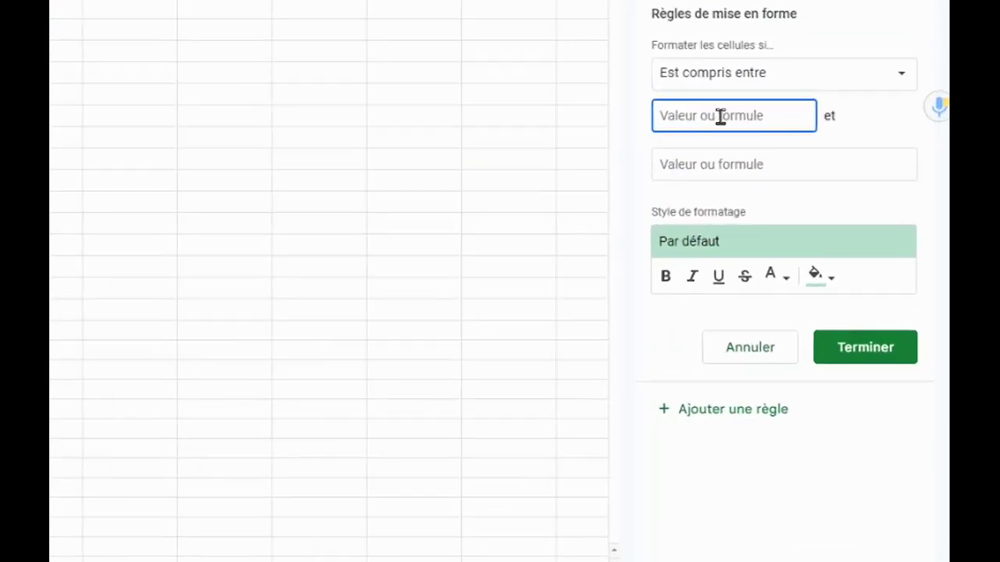
pyautogui.write('85')
pyautogui.click(712, 163)
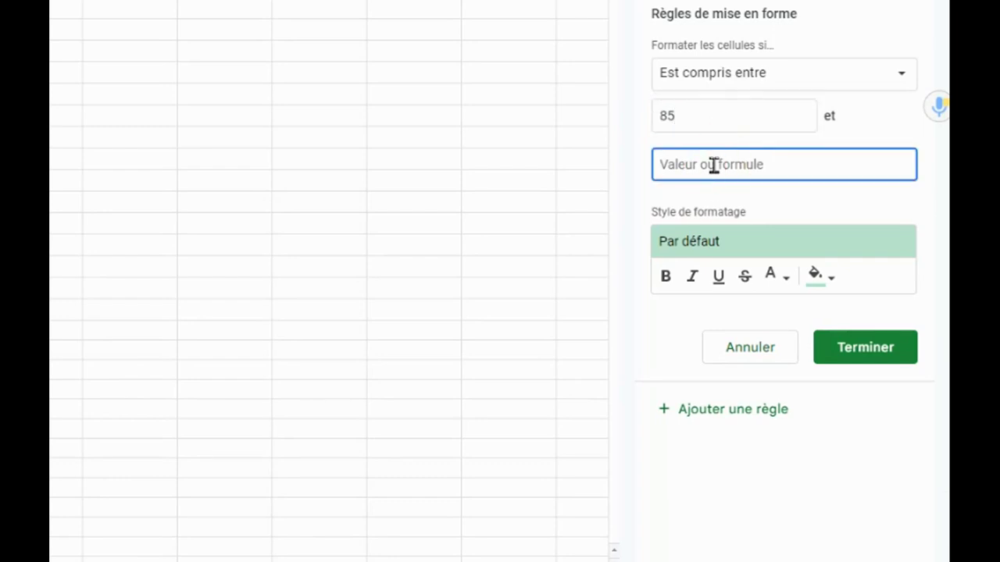
pyautogui.write('76')
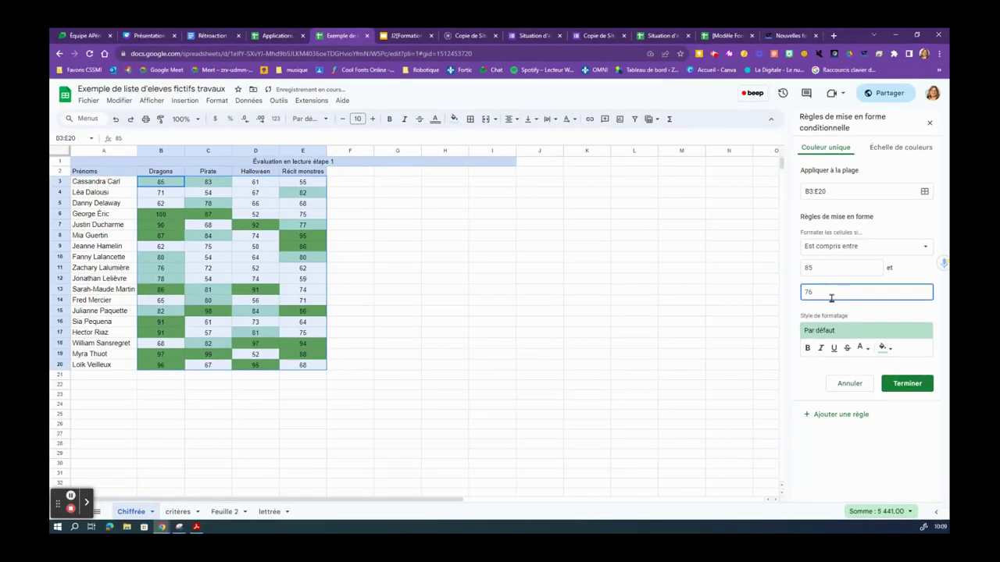
pyautogui.click(897, 384)
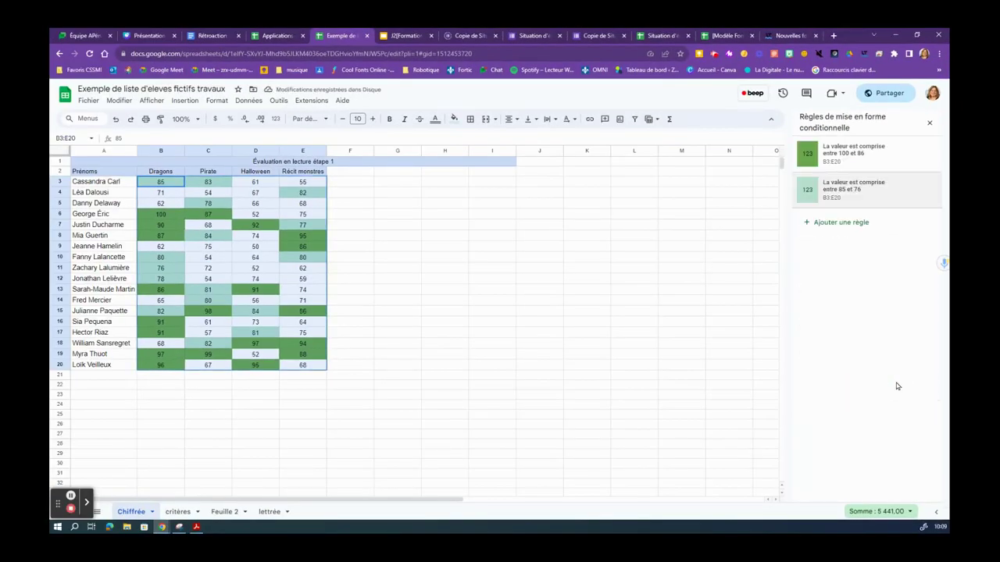
# - Add a third rule for B3:E20 with the condition "Est compris entre" 75 and 60
pyautogui.click(841, 226)
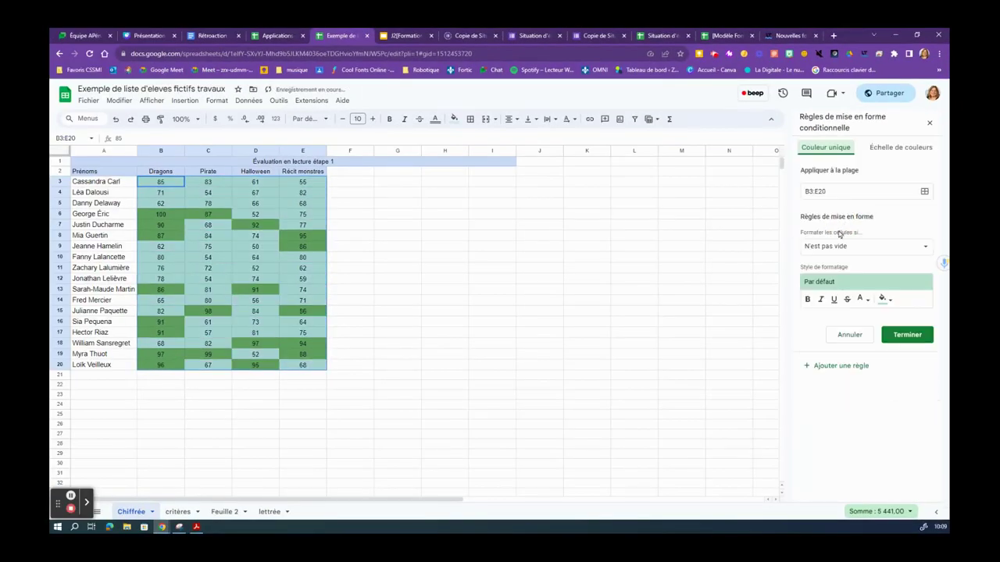
pyautogui.click(922, 249)
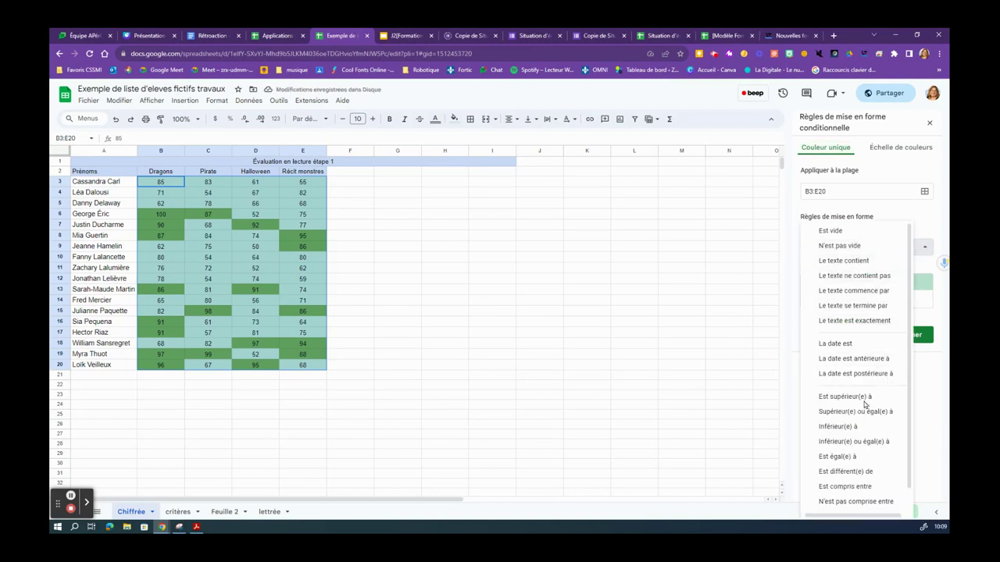
pyautogui.click(867, 489)
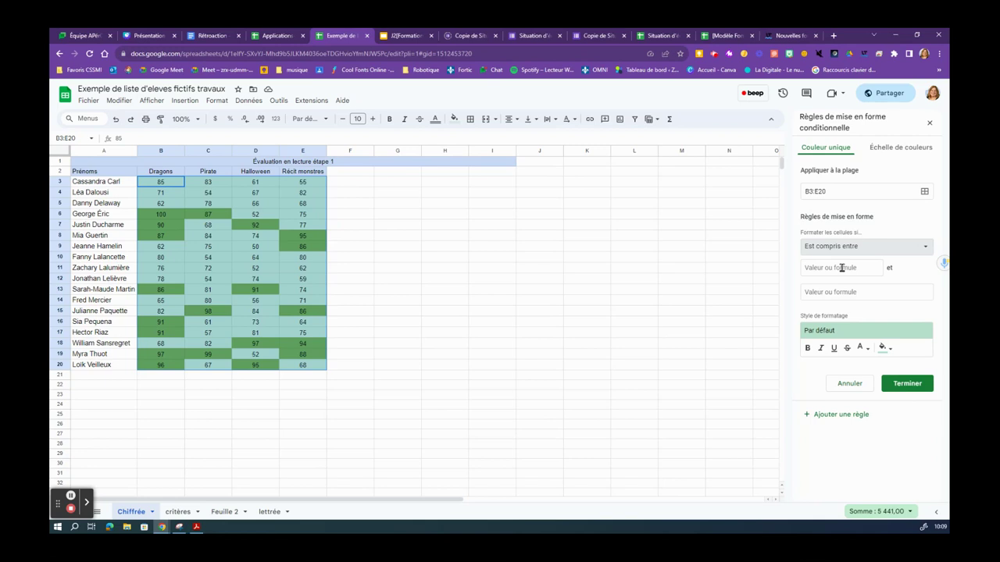
pyautogui.click(842, 268)
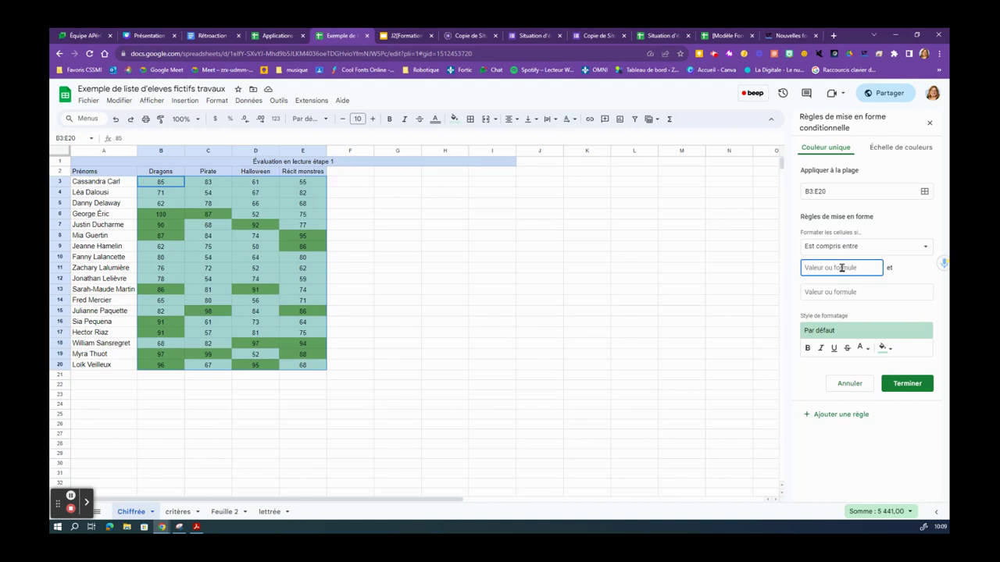
pyautogui.write('75')
pyautogui.click(843, 292)
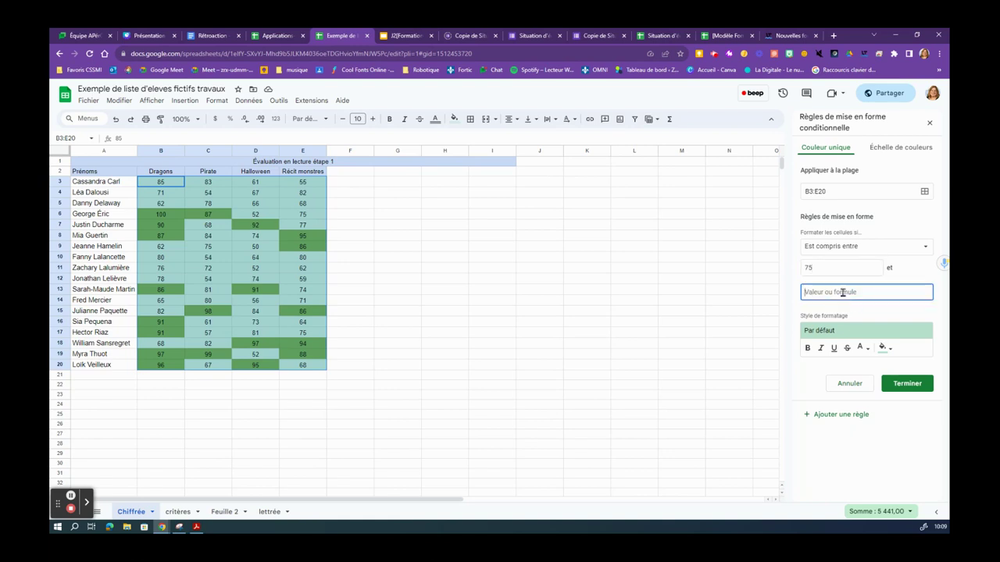
pyautogui.write('60')
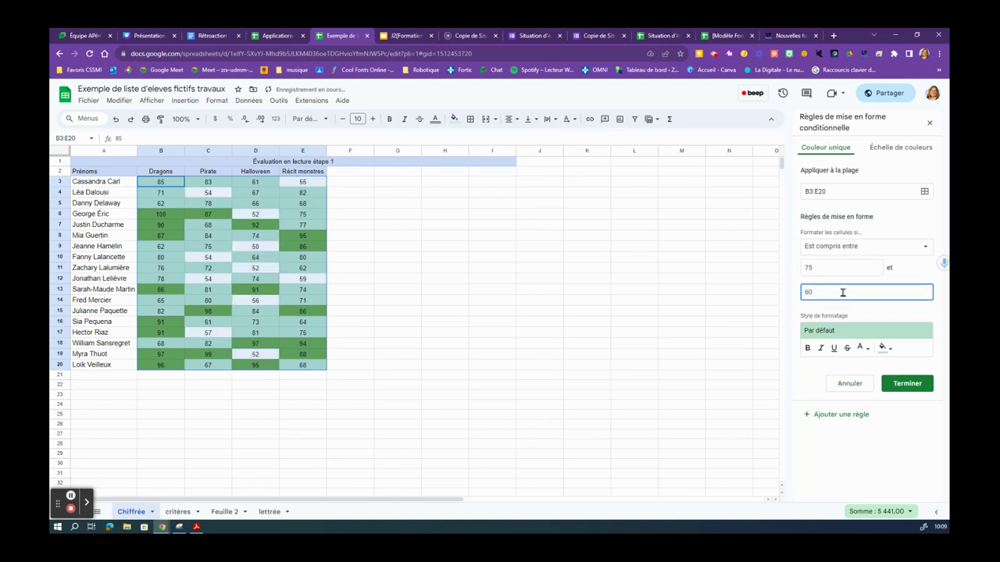
# - Give the 75 to 60 rule a light yellow fill colour and save it
pyautogui.click(883, 348)
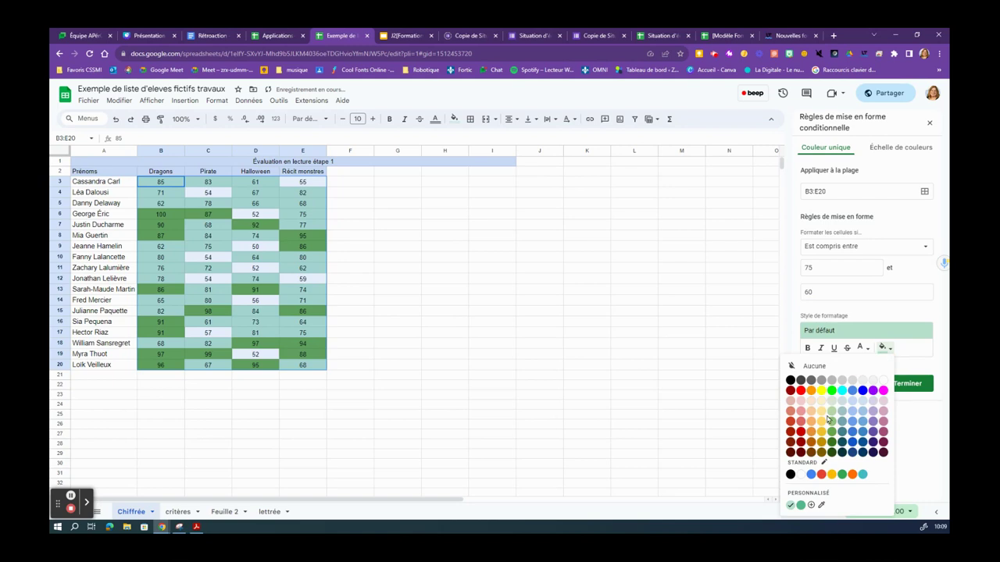
pyautogui.click(823, 407)
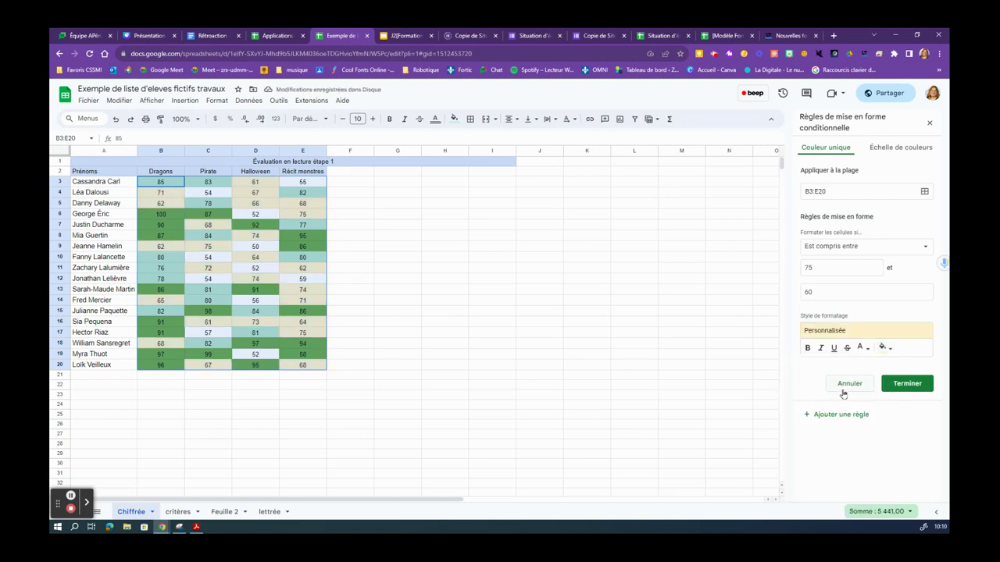
pyautogui.click(902, 383)
# - Add a fourth rule for B3:E20 with the condition "Inférieur(e) à" 60
pyautogui.click(848, 260)
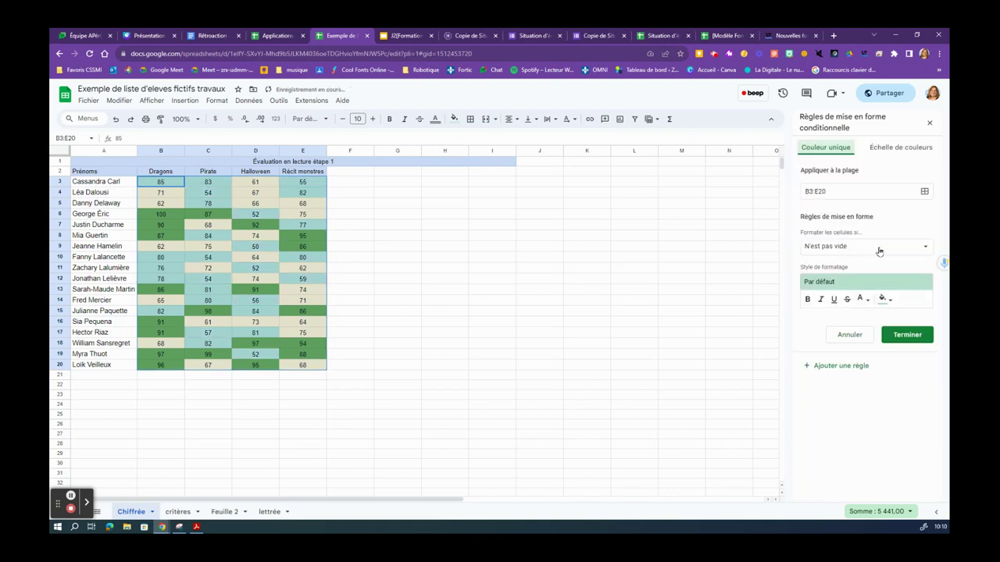
pyautogui.click(924, 248)
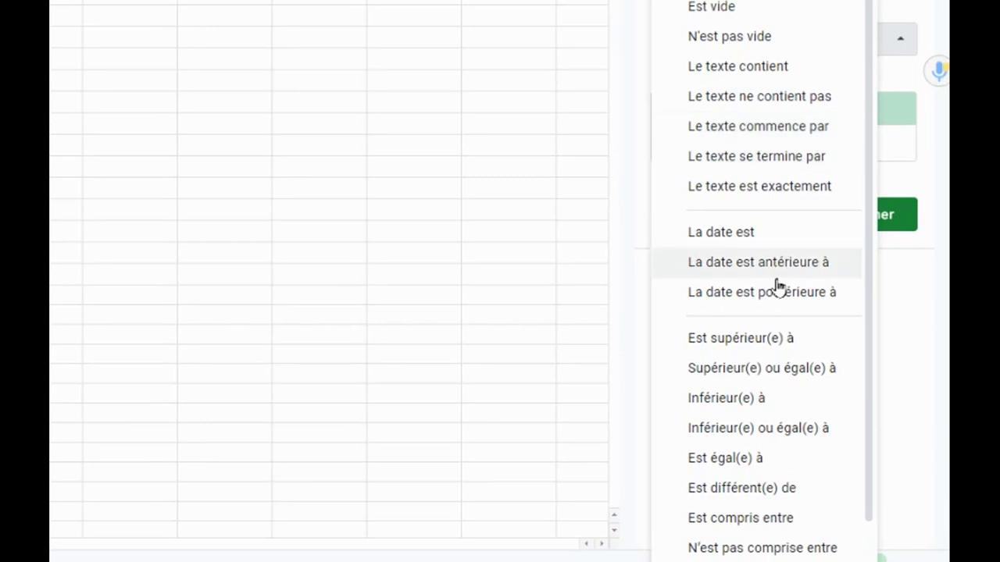
pyautogui.click(777, 412)
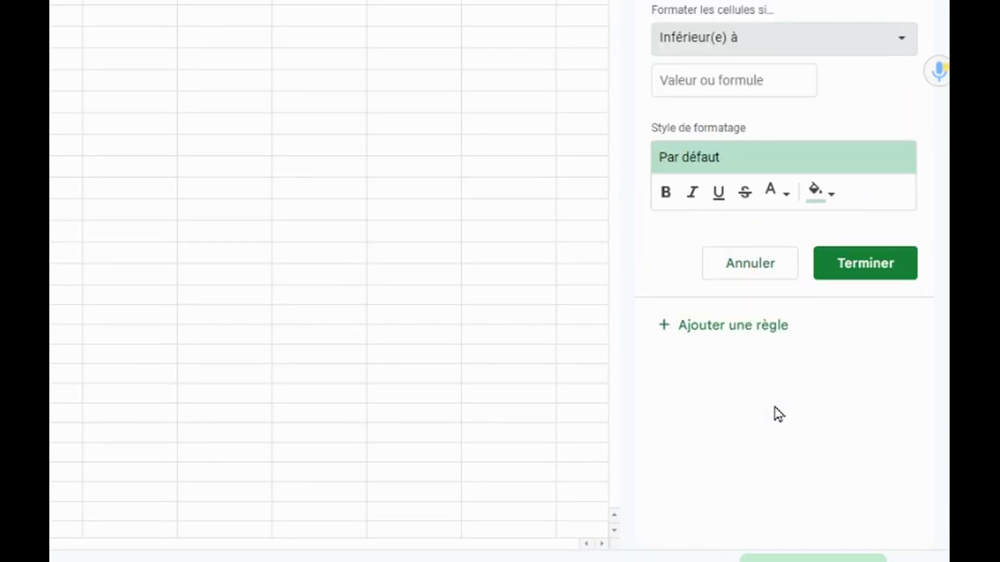
pyautogui.click(700, 86)
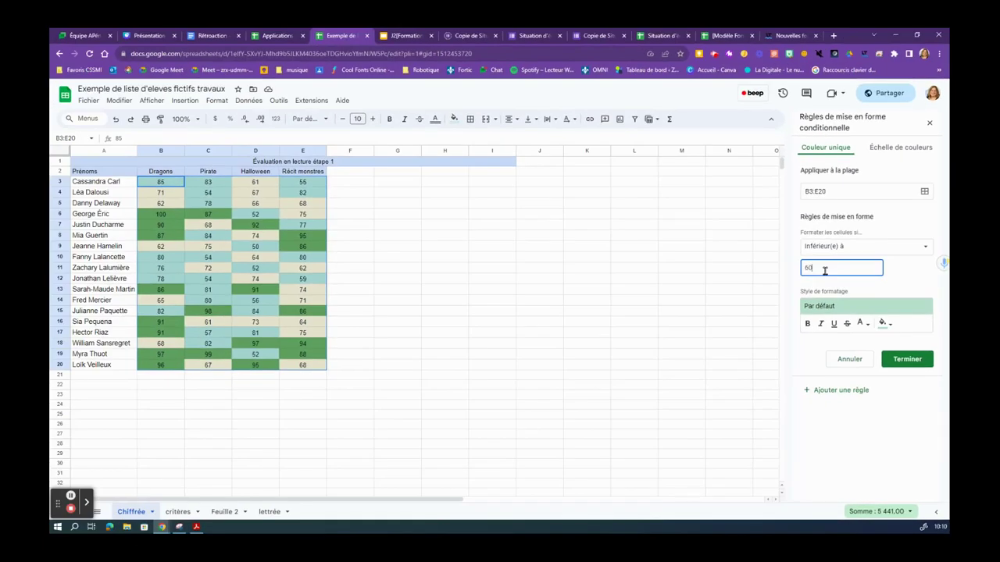
pyautogui.click(862, 322)
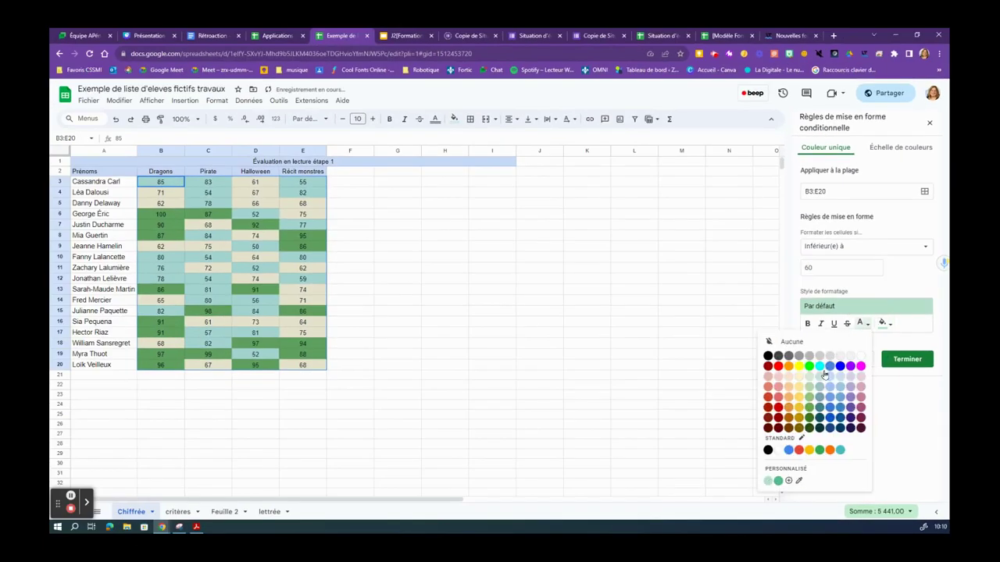
pyautogui.click(779, 396)
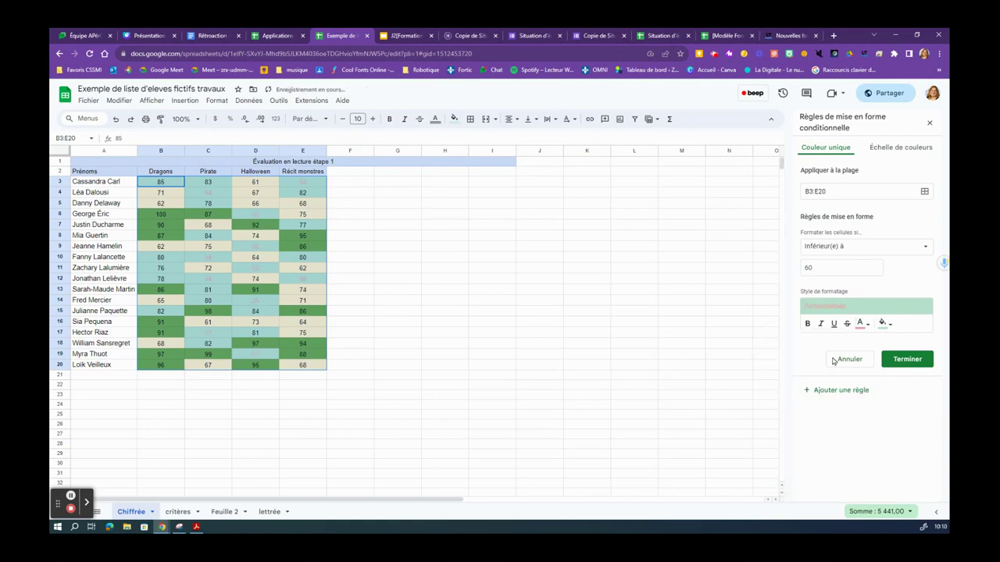
pyautogui.click(863, 325)
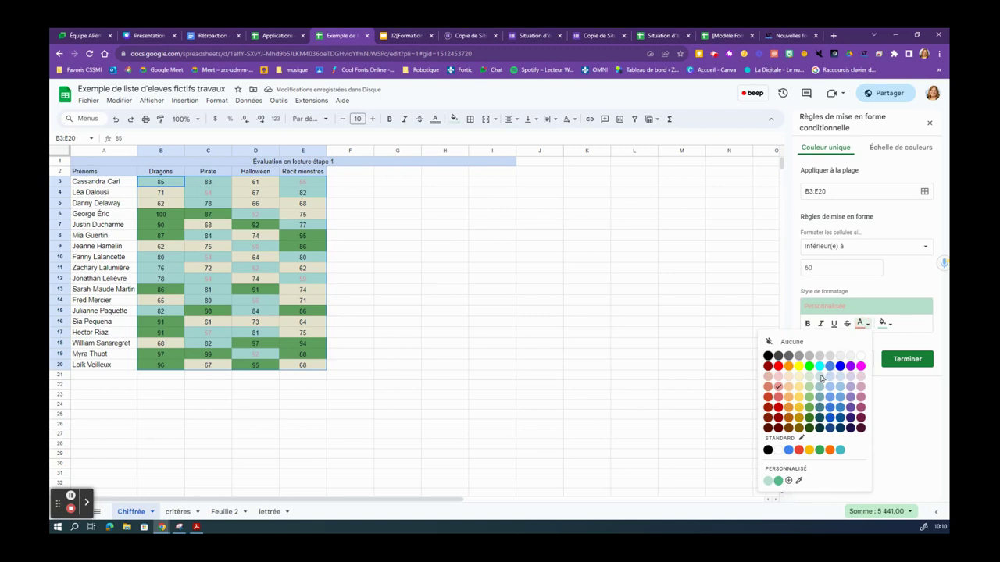
pyautogui.click(768, 356)
# - Give the below-60 rule a light red fill colour and save it
pyautogui.click(884, 323)
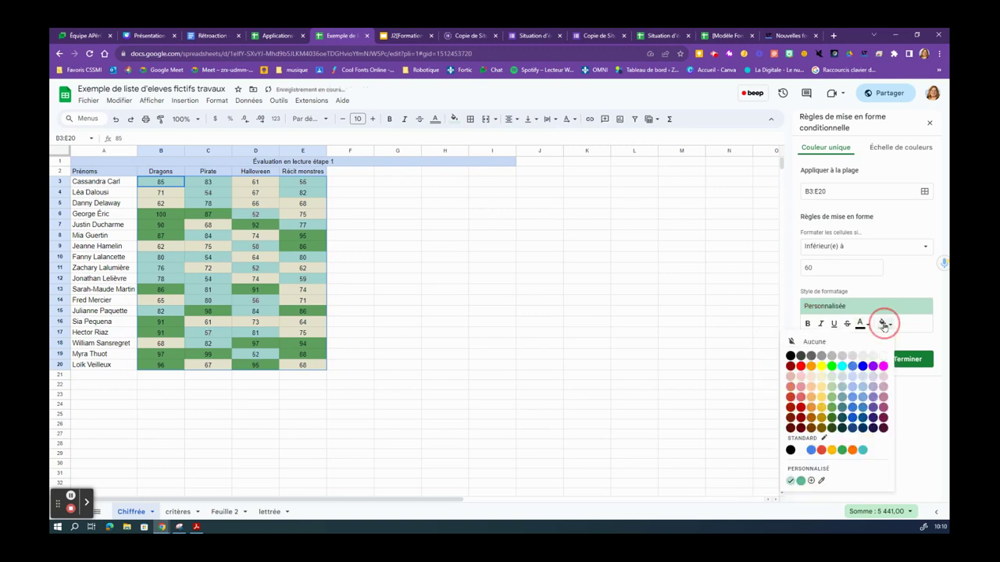
pyautogui.click(803, 387)
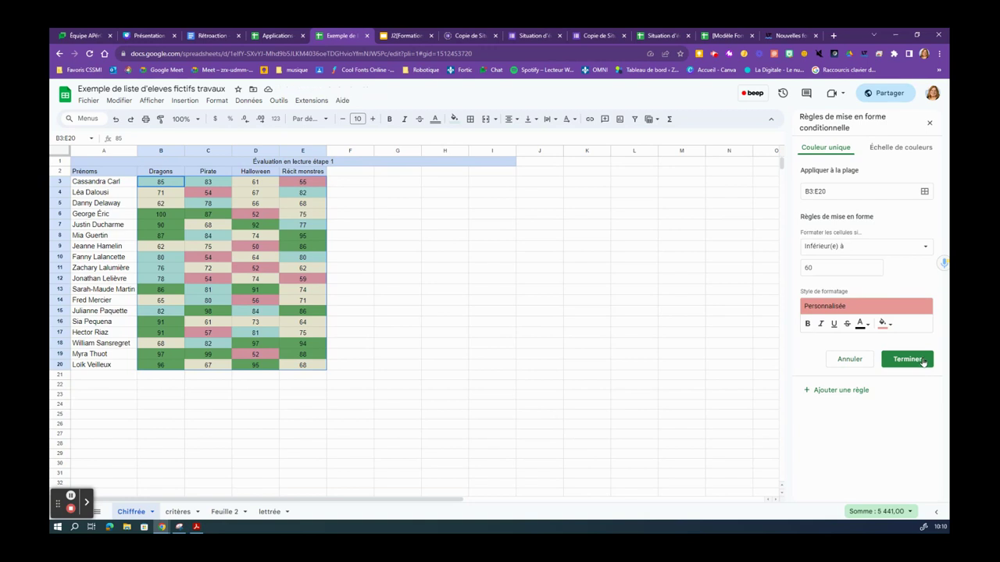
pyautogui.click(923, 362)
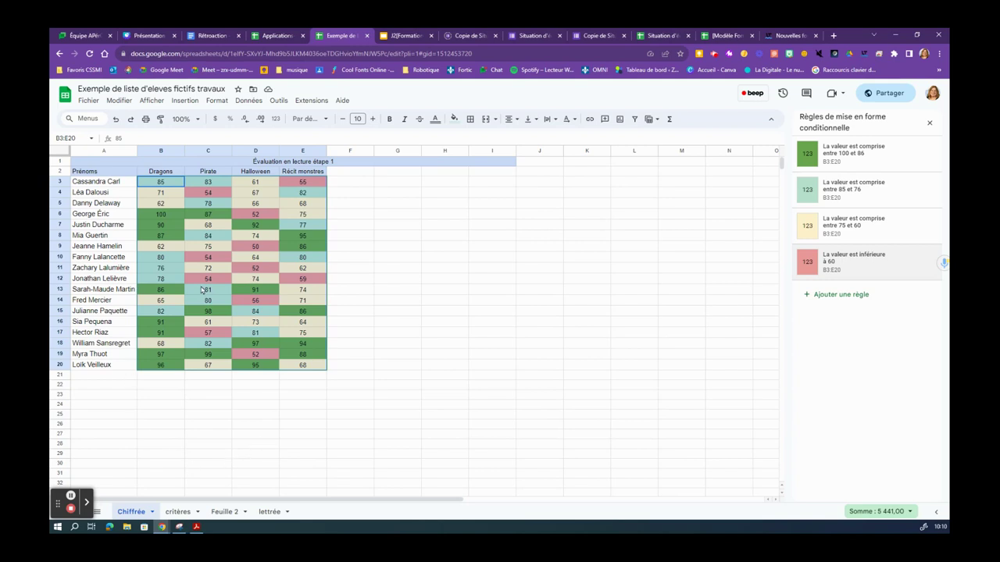
# - Open the critères sheet and examine the student list and A to E criteria questions in the "Situation d'écriture 1er cycle" form
pyautogui.click(178, 512)
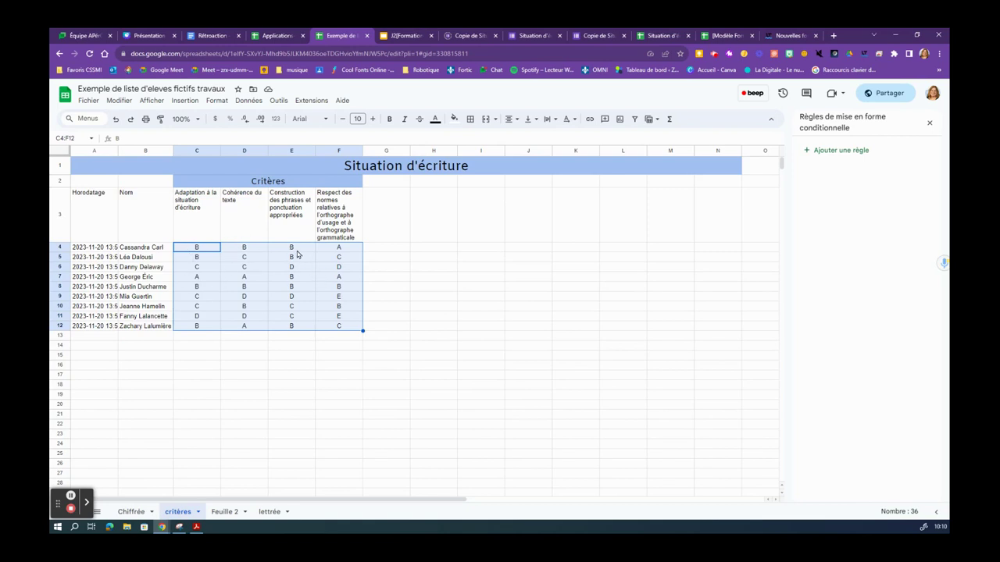
pyautogui.click(531, 36)
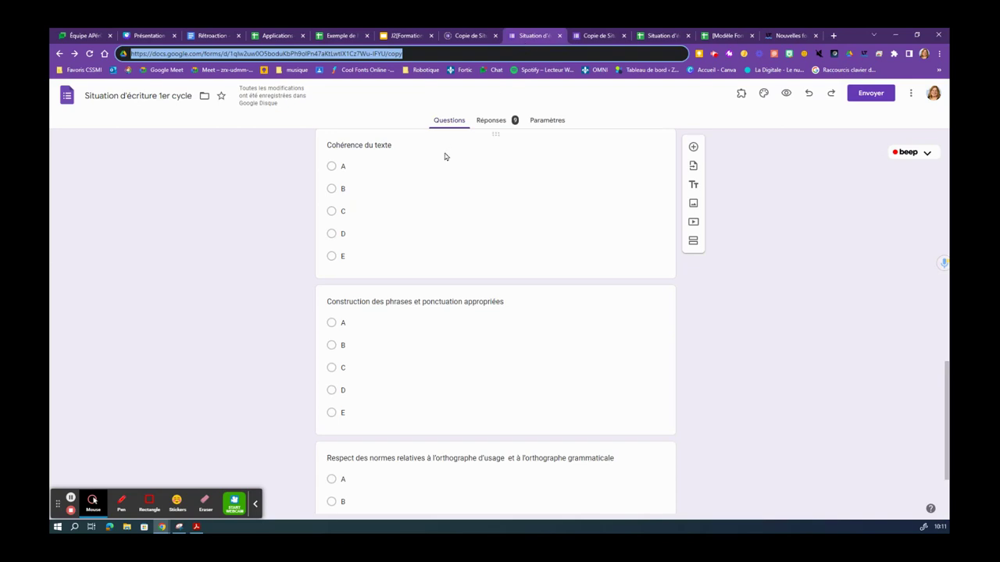
pyautogui.scroll(6, 396, 227)
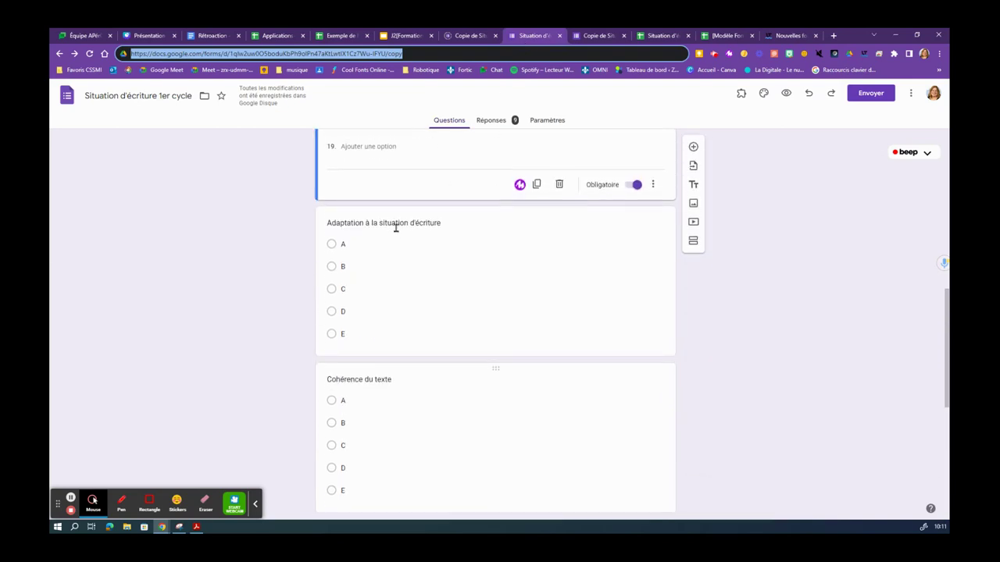
pyautogui.scroll(3, 396, 226)
pyautogui.scroll(-1, 398, 187)
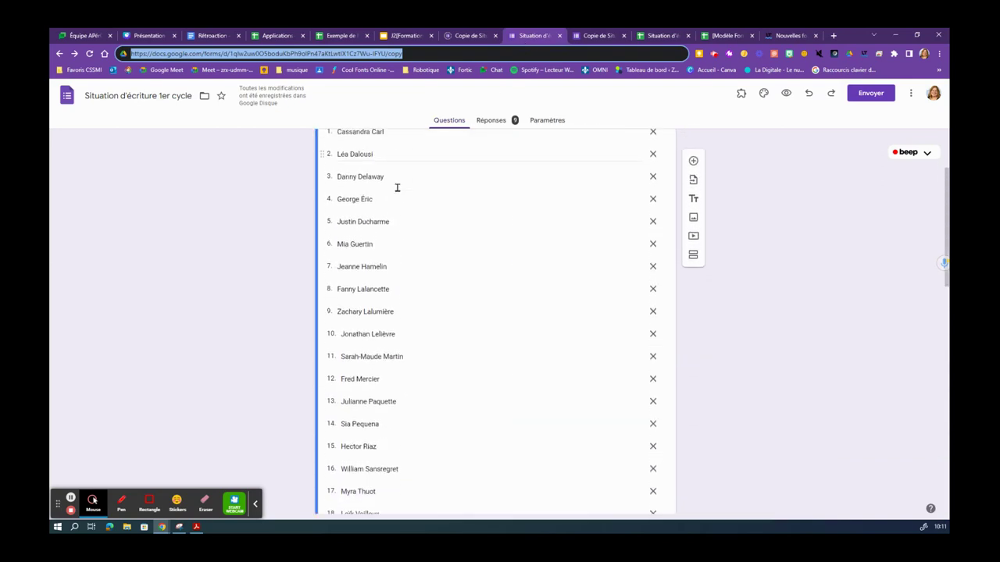
pyautogui.scroll(2, 379, 195)
pyautogui.scroll(-1, 362, 257)
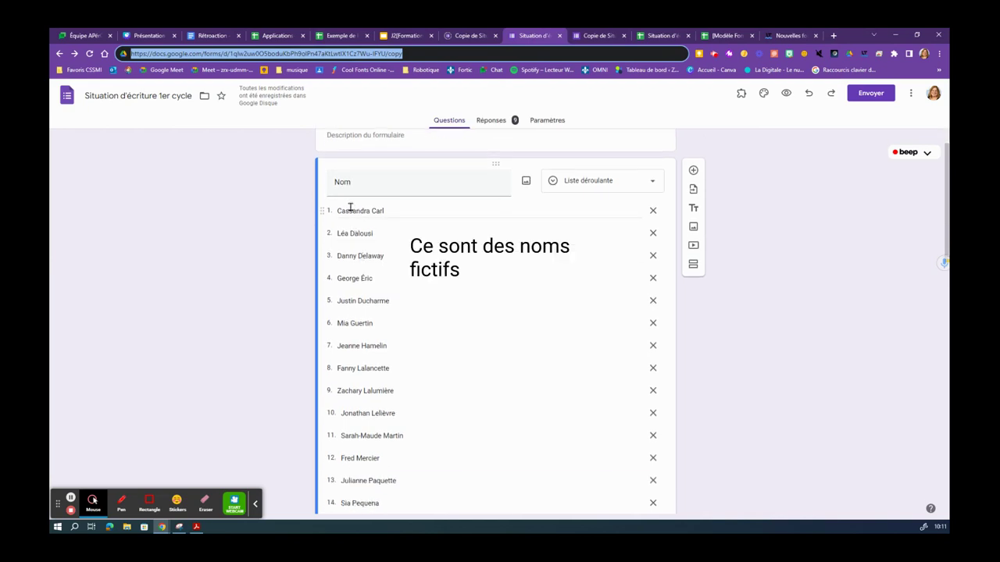
pyautogui.scroll(-4, 350, 207)
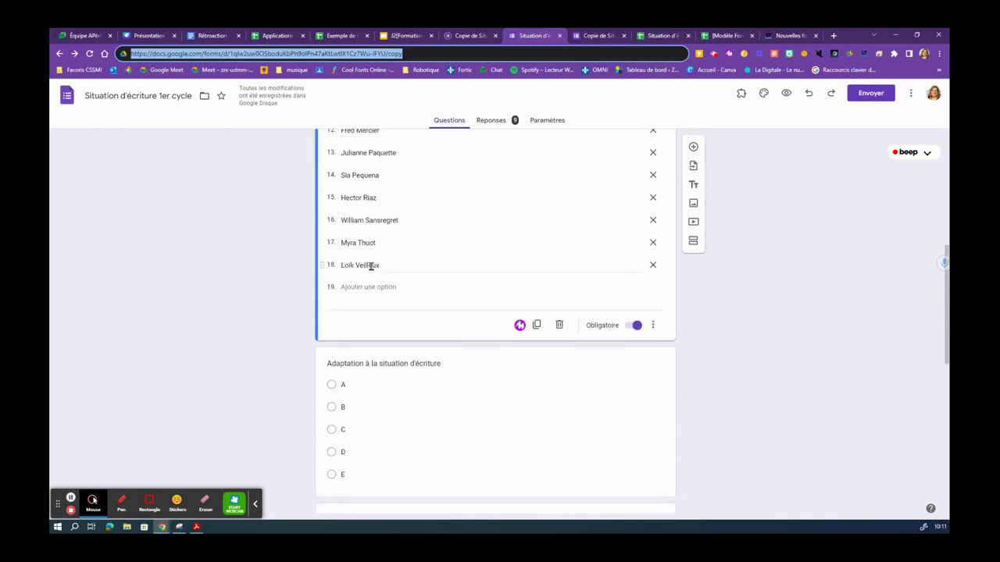
pyautogui.scroll(-1, 370, 267)
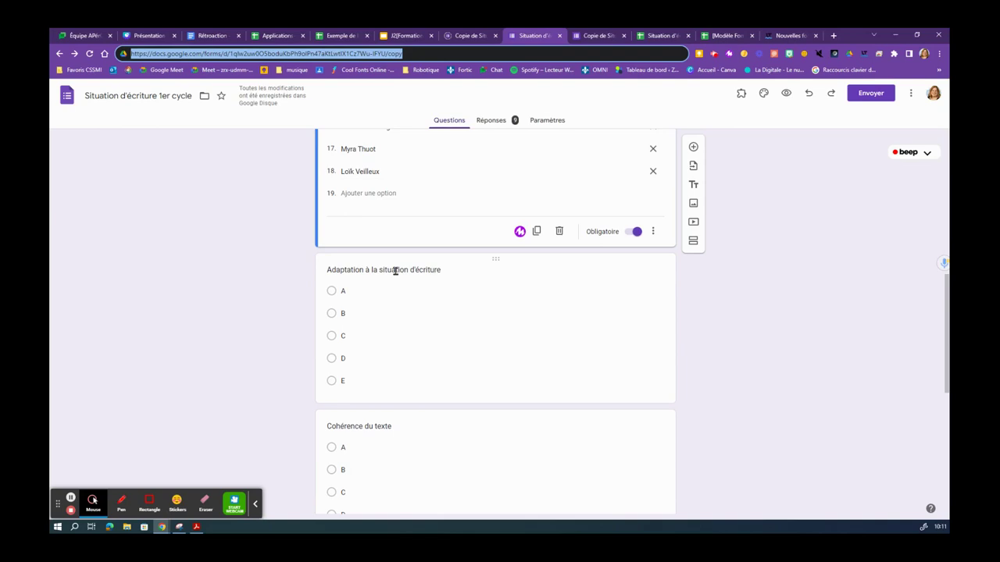
pyautogui.scroll(-4, 395, 271)
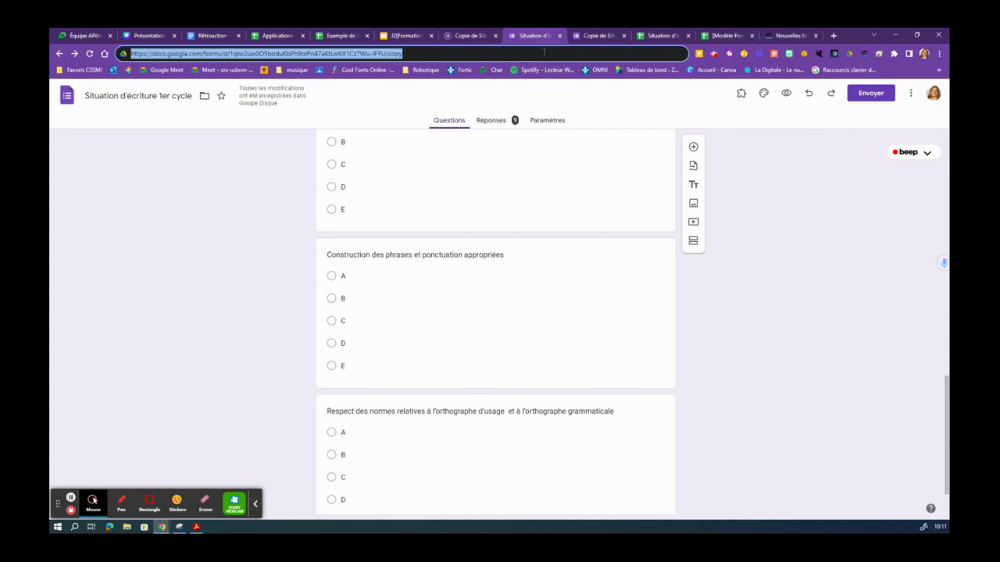
# - Return to the critères spreadsheet and start a conditional formatting rule for the letter grades in C4:F12
pyautogui.click(337, 36)
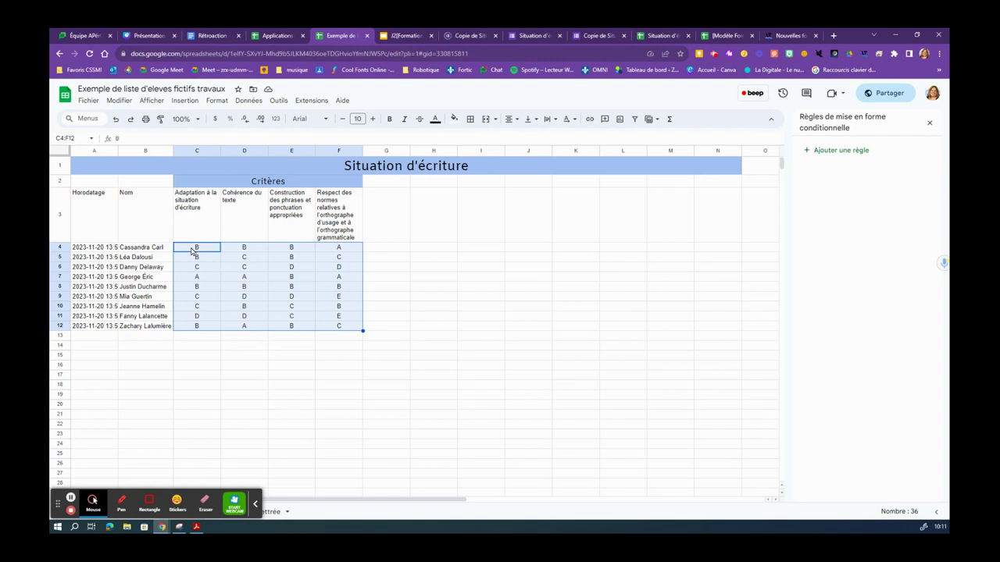
pyautogui.click(420, 276)
pyautogui.moveTo(192, 247); pyautogui.dragTo(344, 328)
pyautogui.rightClick(319, 306)
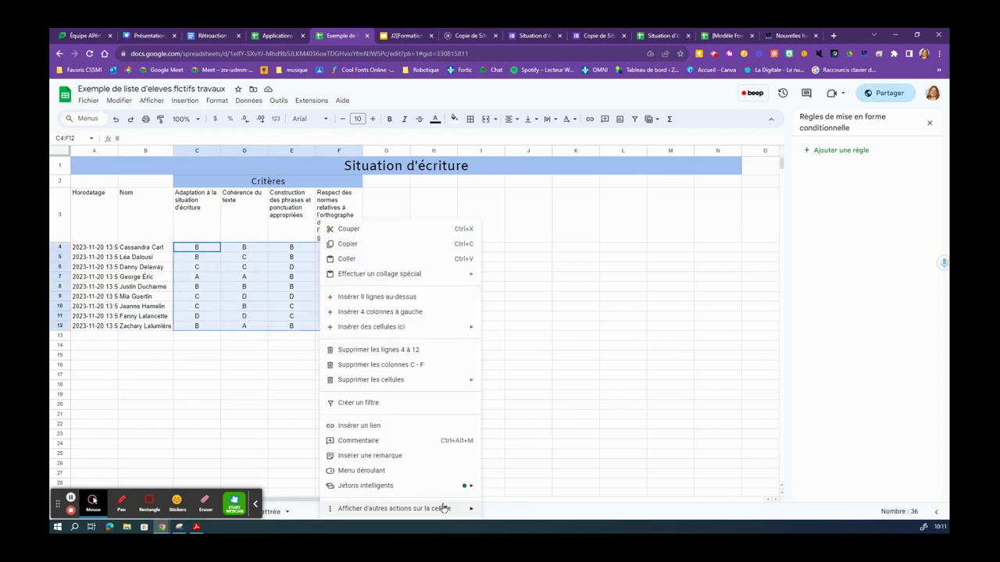
pyautogui.moveTo(445, 508)
pyautogui.click(525, 407)
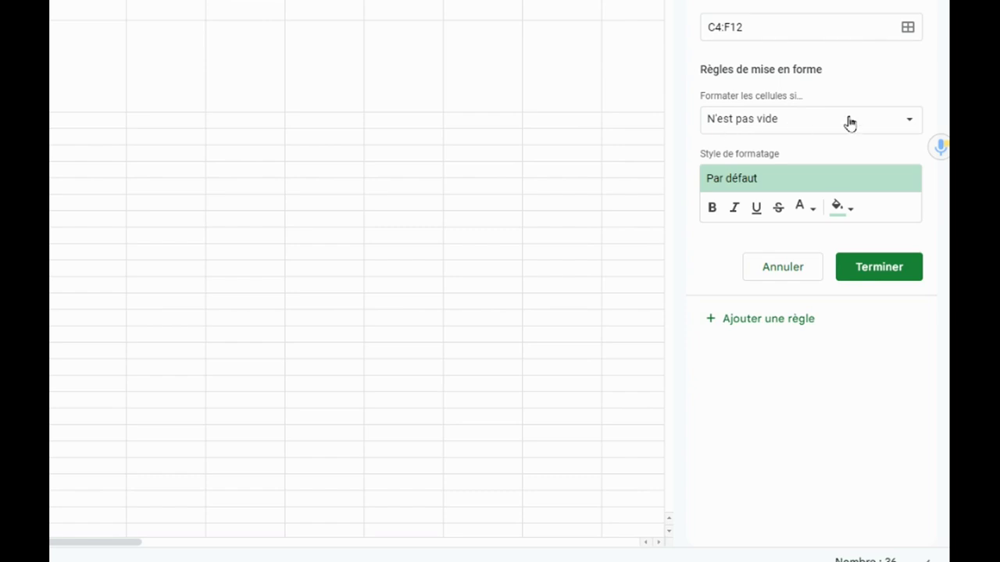
# - Set the C4:F12 rule to "Le texte contient" A with a dark green fill colour, and save it
pyautogui.click(906, 125)
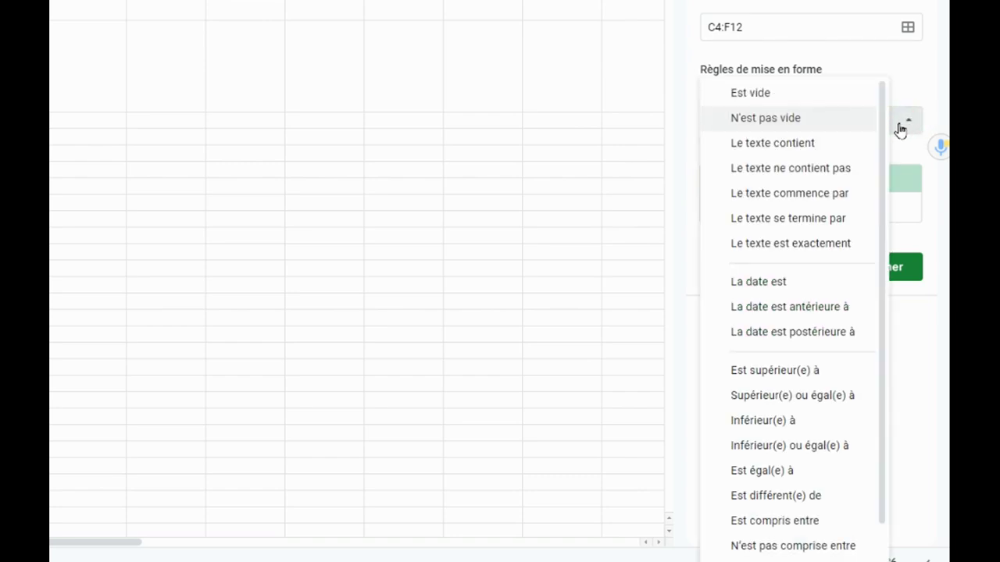
pyautogui.click(812, 145)
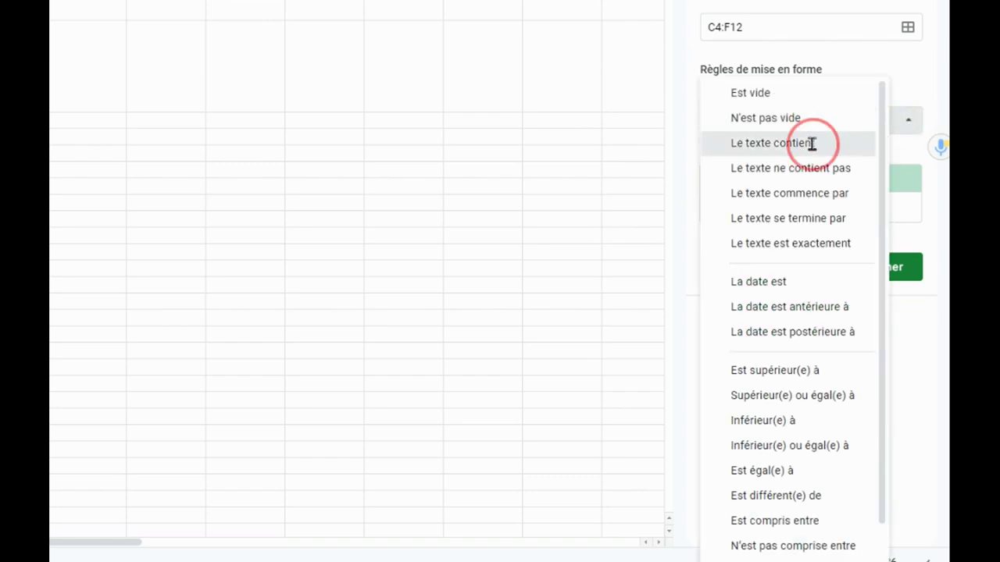
pyautogui.click(800, 157)
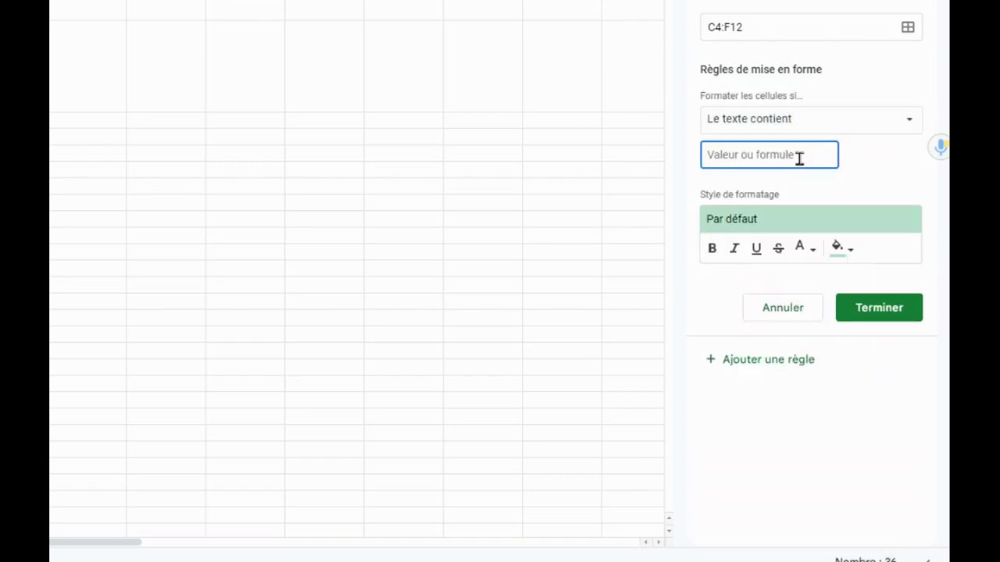
pyautogui.write('A')
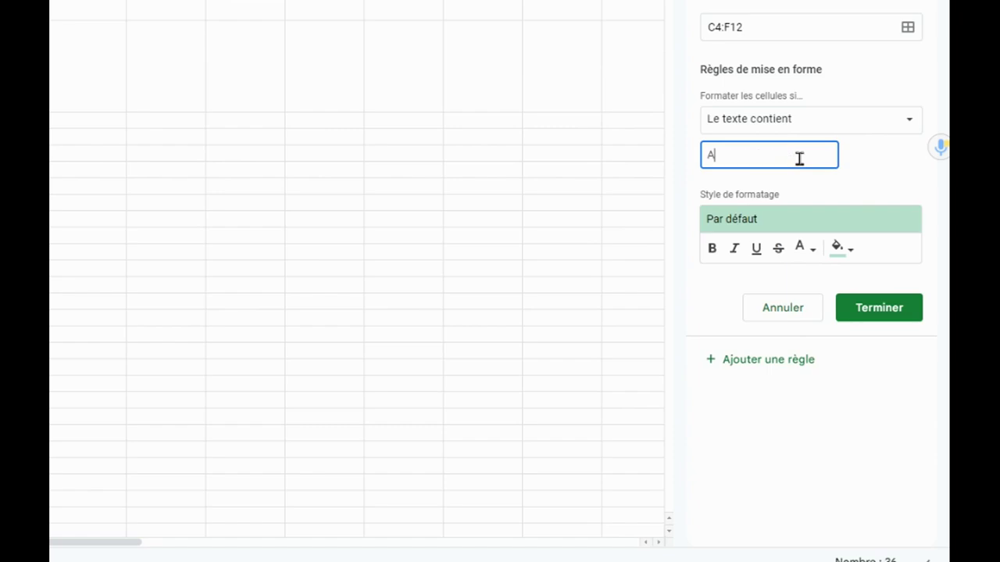
pyautogui.click(838, 252)
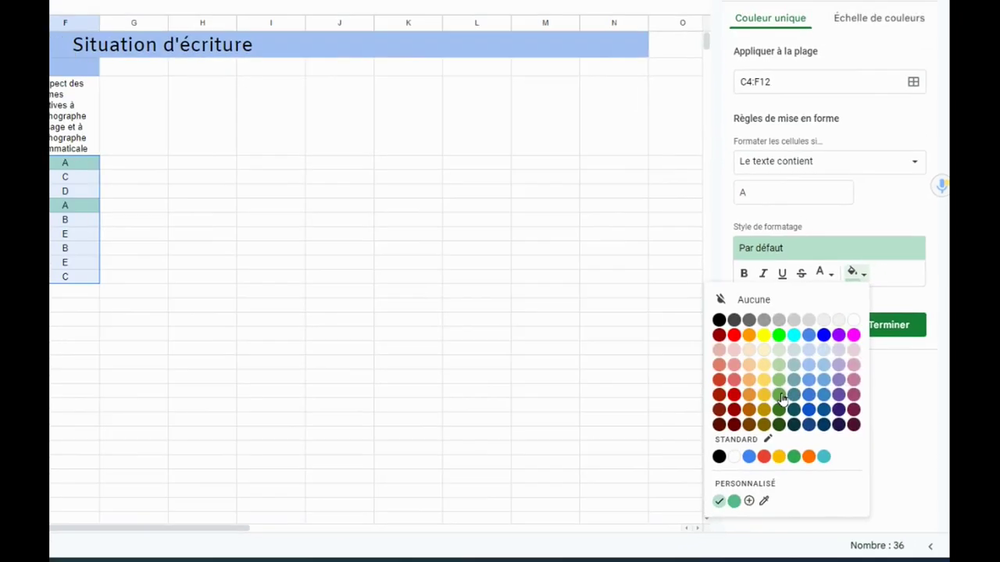
pyautogui.click(752, 388)
pyautogui.click(911, 359)
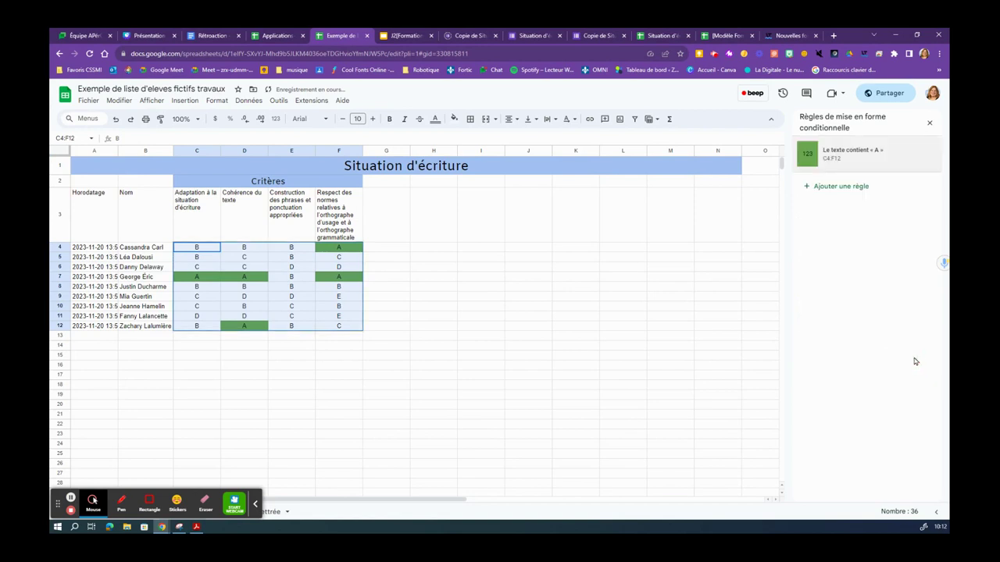
# - Add a second rule for C4:F12 formatting cells with "Le texte contient" B in the default style, and save it
pyautogui.click(833, 186)
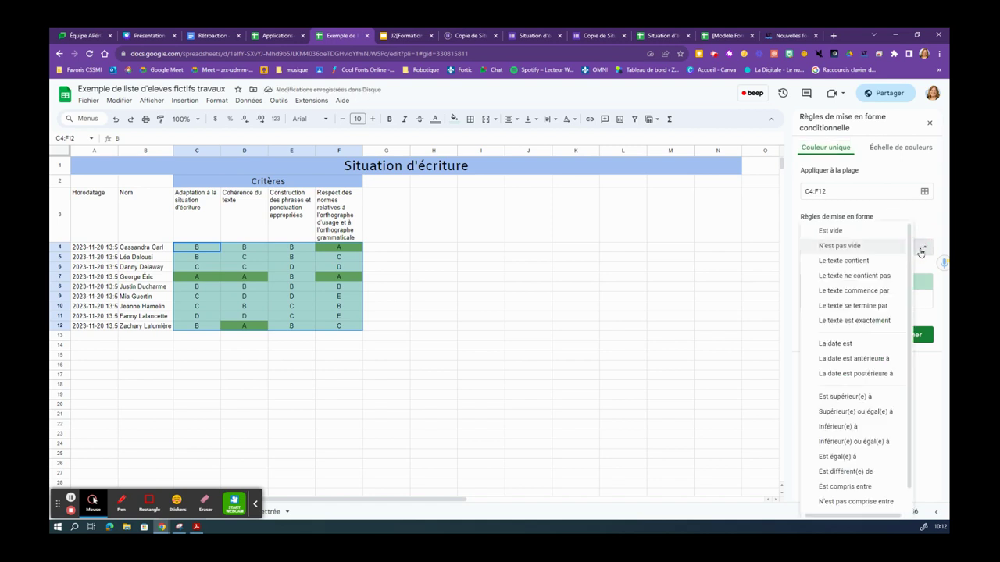
pyautogui.click(921, 248)
pyautogui.click(883, 263)
pyautogui.click(846, 268)
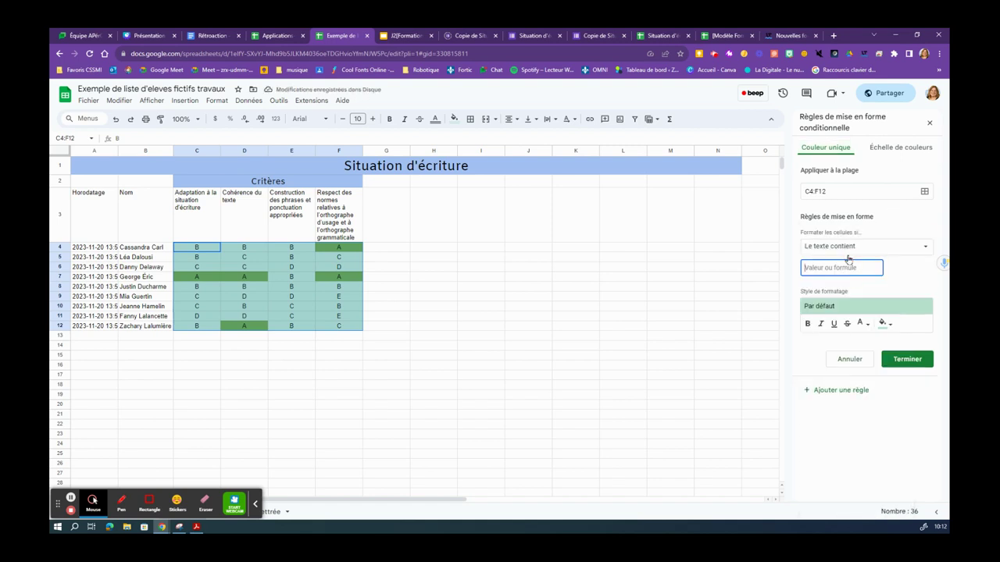
pyautogui.write('B')
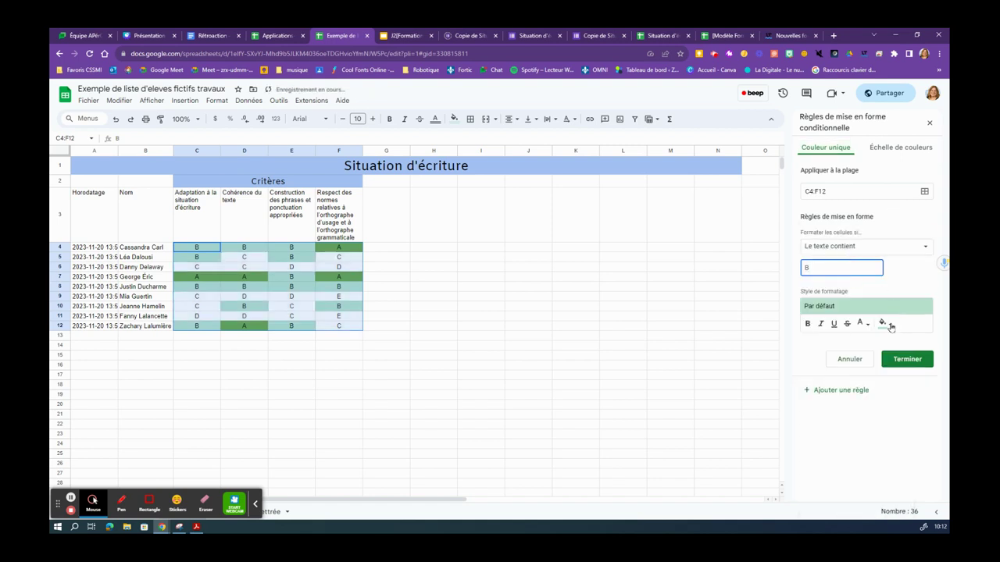
pyautogui.click(902, 360)
# - Add a third rule for C4:F12 with the condition "Le texte contient" C
pyautogui.click(848, 225)
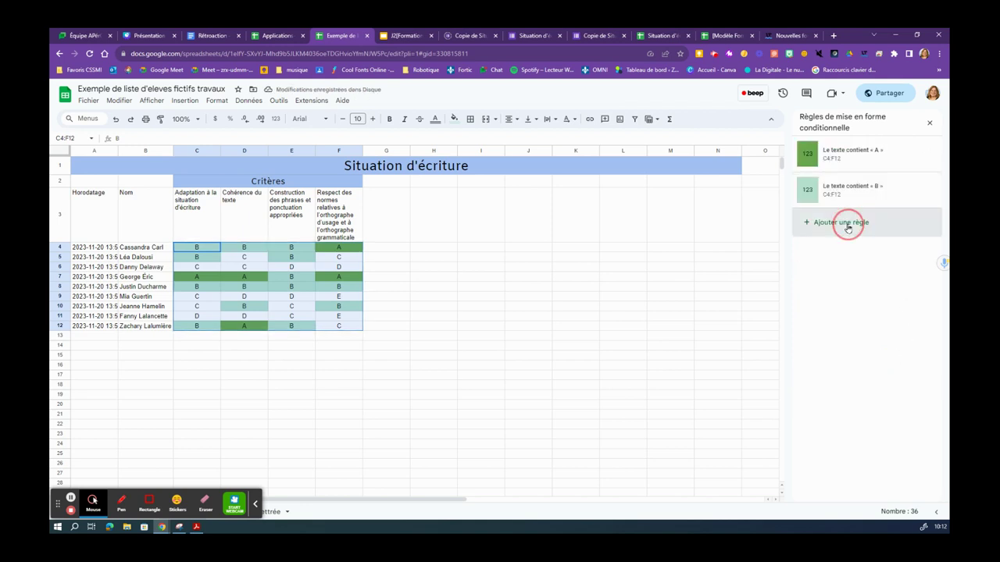
pyautogui.click(921, 251)
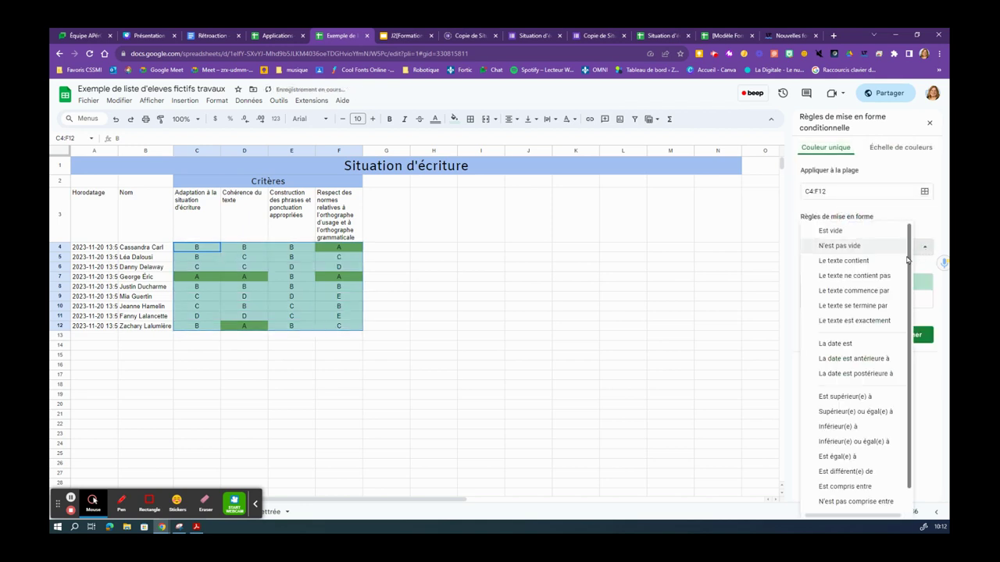
pyautogui.click(890, 262)
pyautogui.click(830, 266)
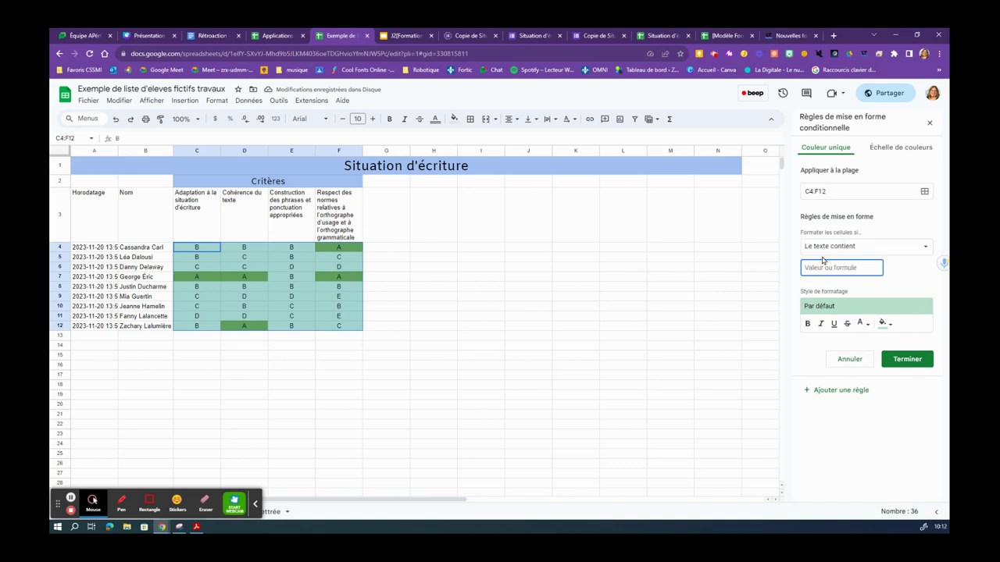
pyautogui.write('C')
pyautogui.click(884, 323)
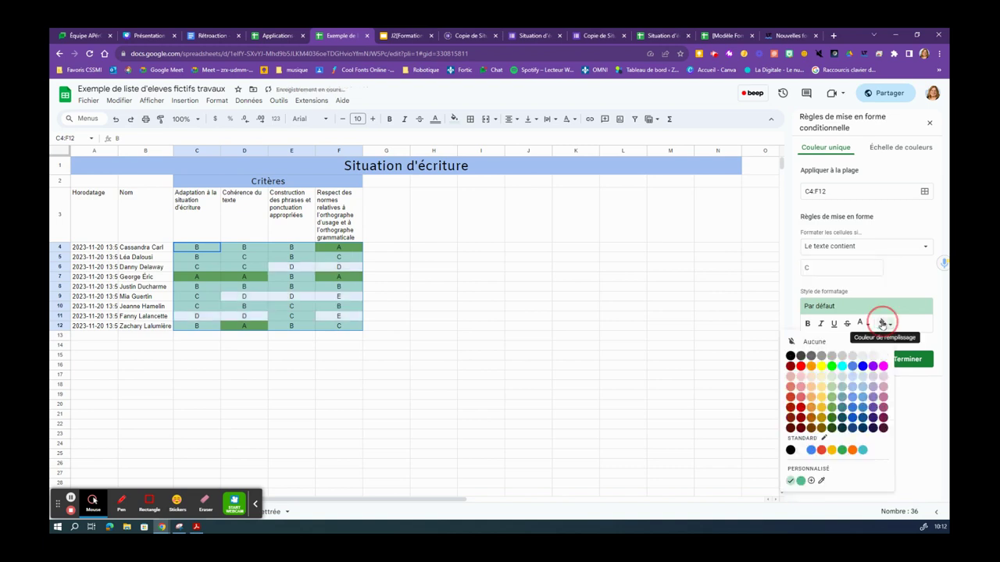
pyautogui.click(860, 323)
pyautogui.click(798, 379)
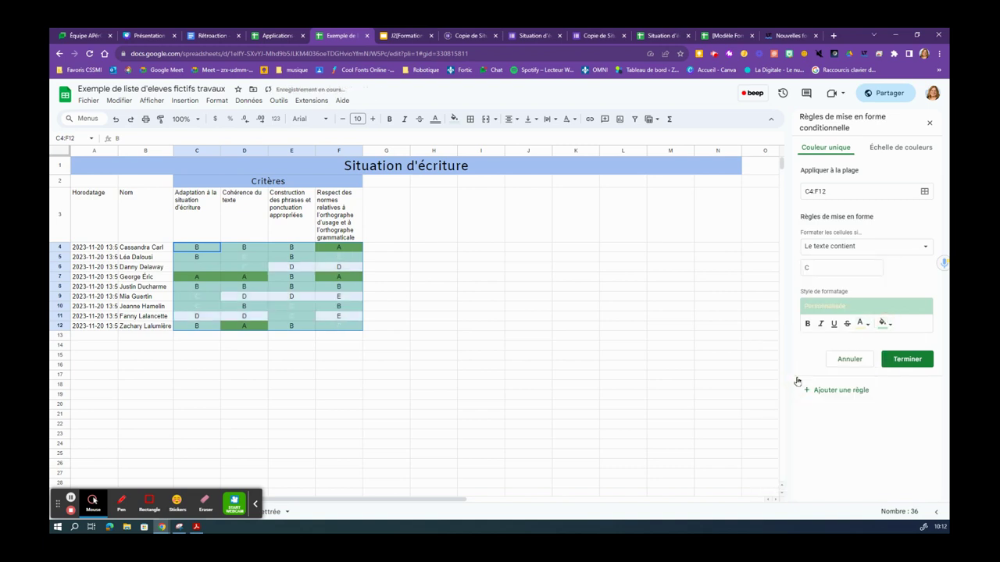
pyautogui.click(861, 322)
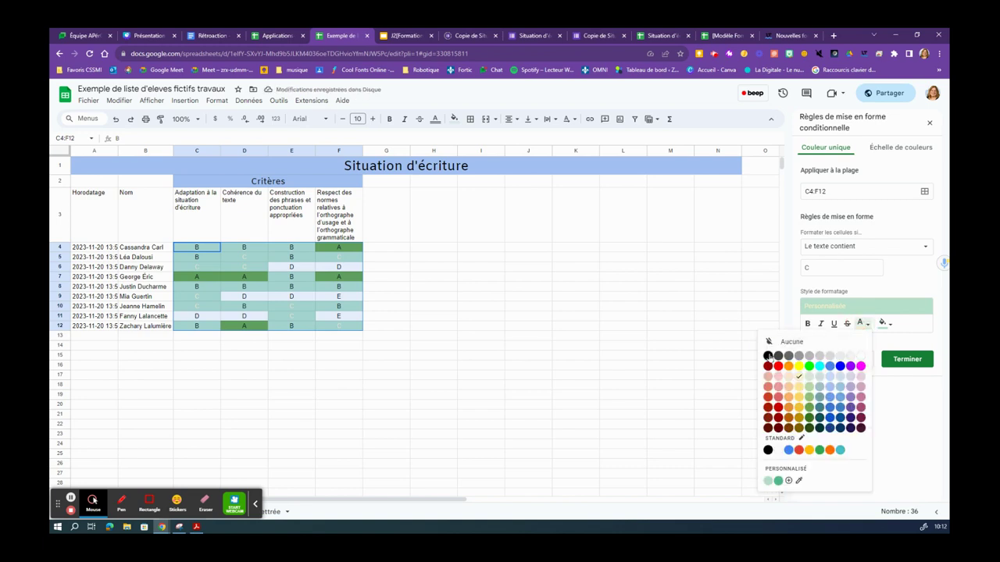
pyautogui.click(768, 356)
# - Give the C4:F12 rule for text containing C a pale yellow fill colour, and save it
pyautogui.click(883, 323)
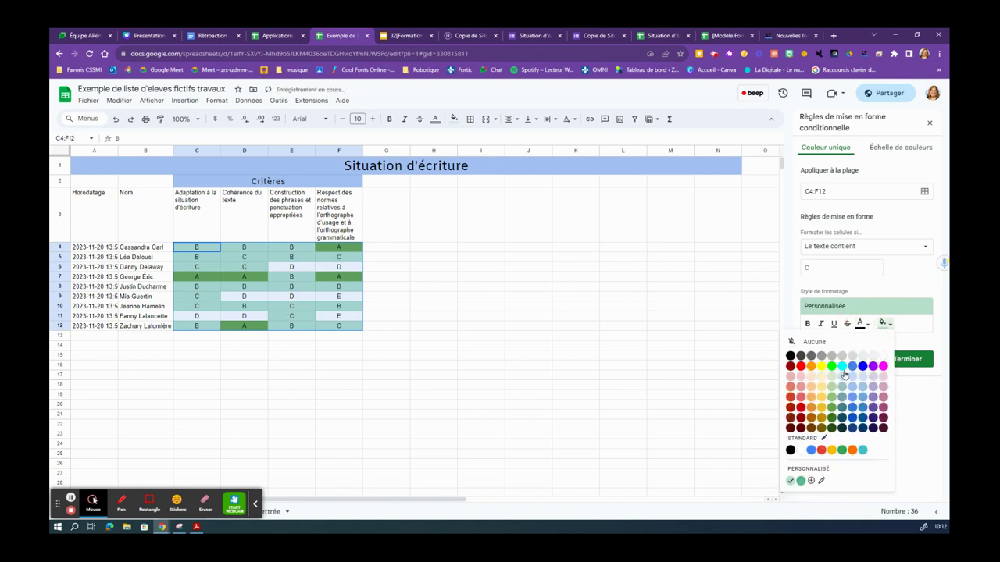
pyautogui.click(821, 380)
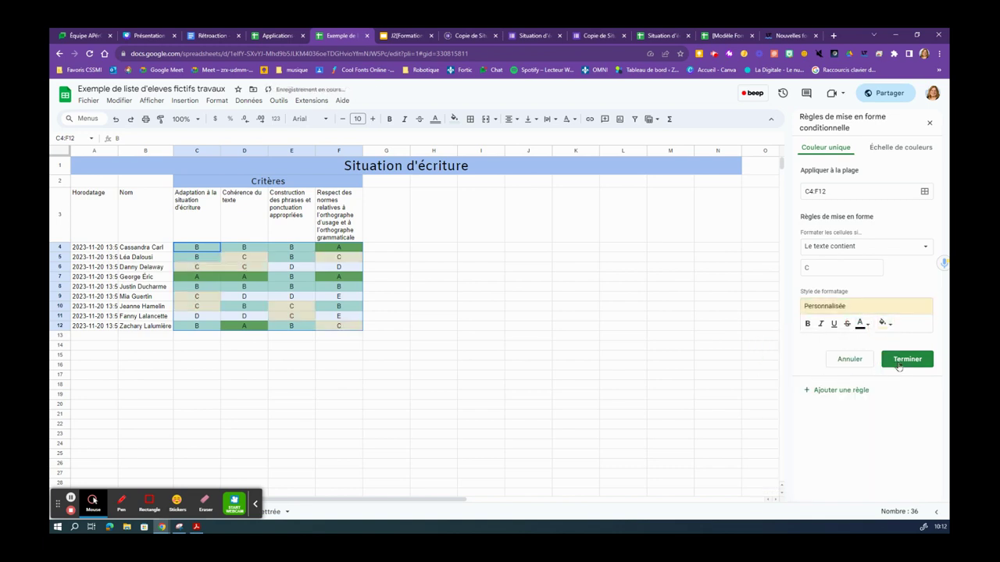
pyautogui.click(900, 362)
# - Add a rule for C4:F12 formatting cells with "Le texte contient" D in a light pink fill colour, and save it
pyautogui.click(839, 259)
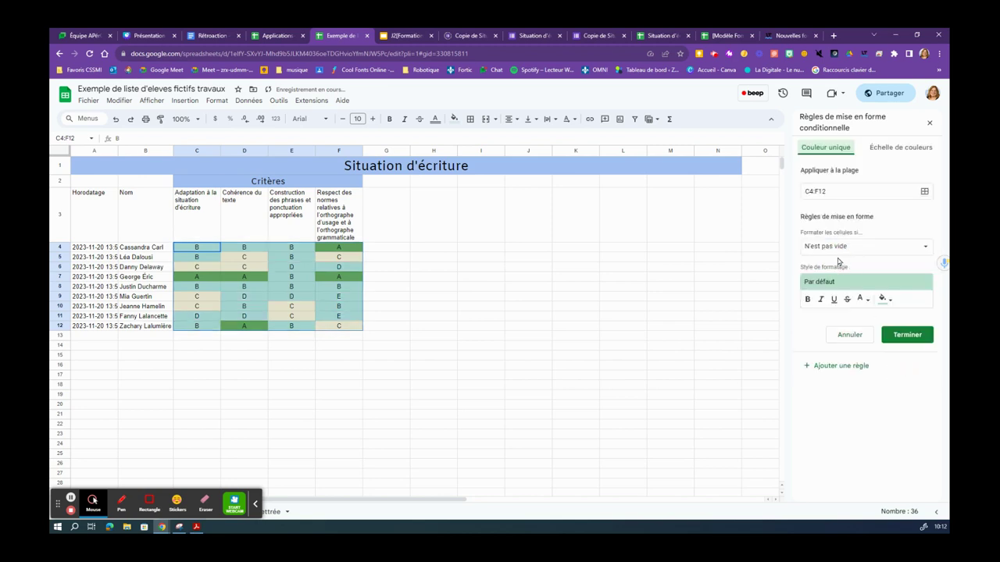
pyautogui.click(924, 248)
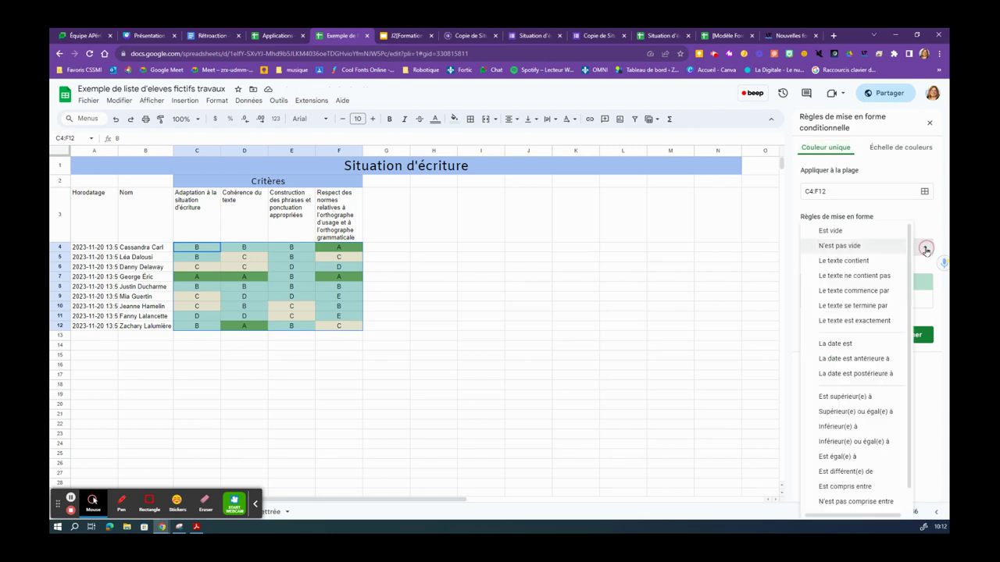
pyautogui.click(876, 261)
pyautogui.click(848, 268)
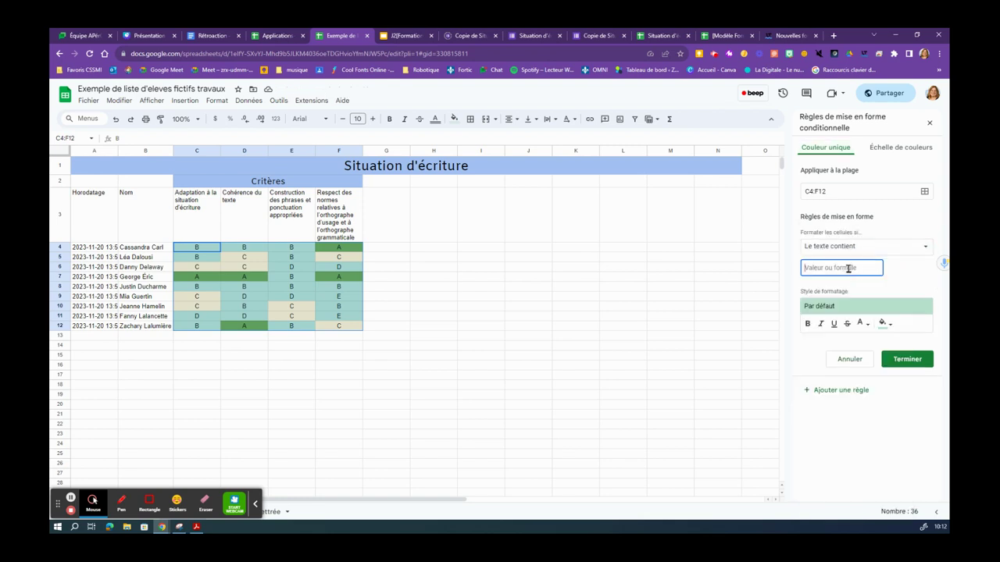
pyautogui.write('D')
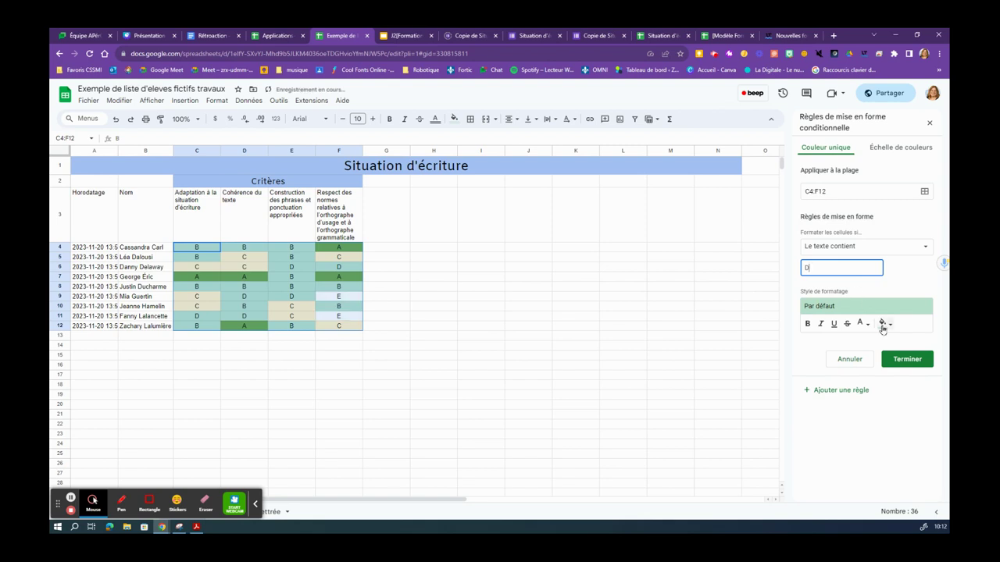
pyautogui.click(883, 324)
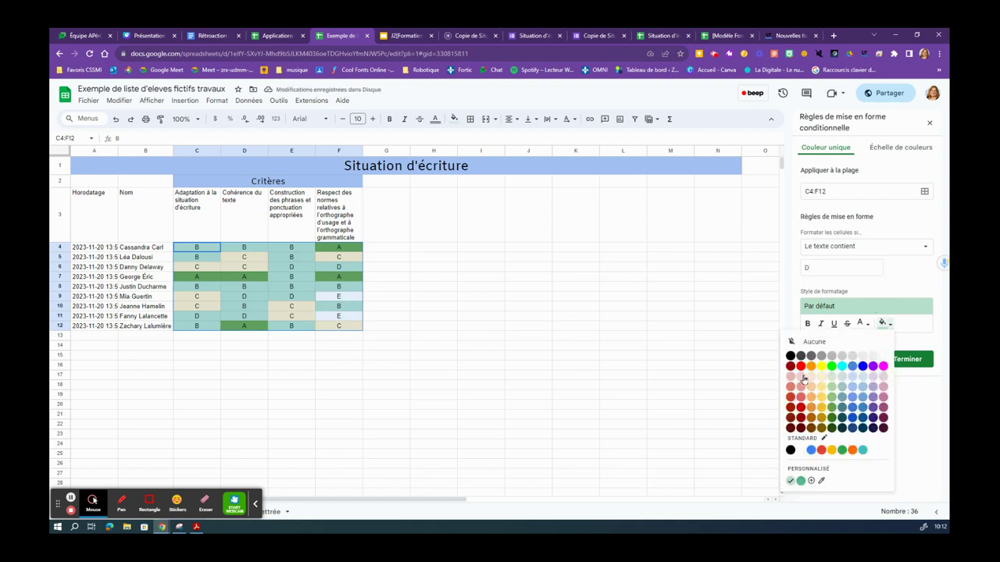
pyautogui.click(802, 378)
pyautogui.click(903, 360)
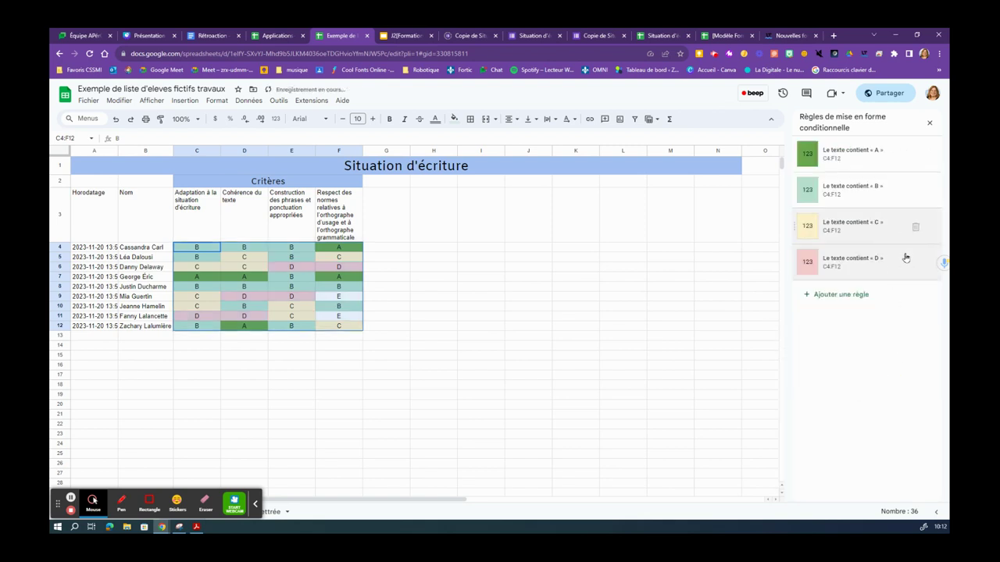
# - Add a rule for C4:F12 formatting cells with "Le texte contient" E in a medium red fill colour, and save it
pyautogui.click(850, 297)
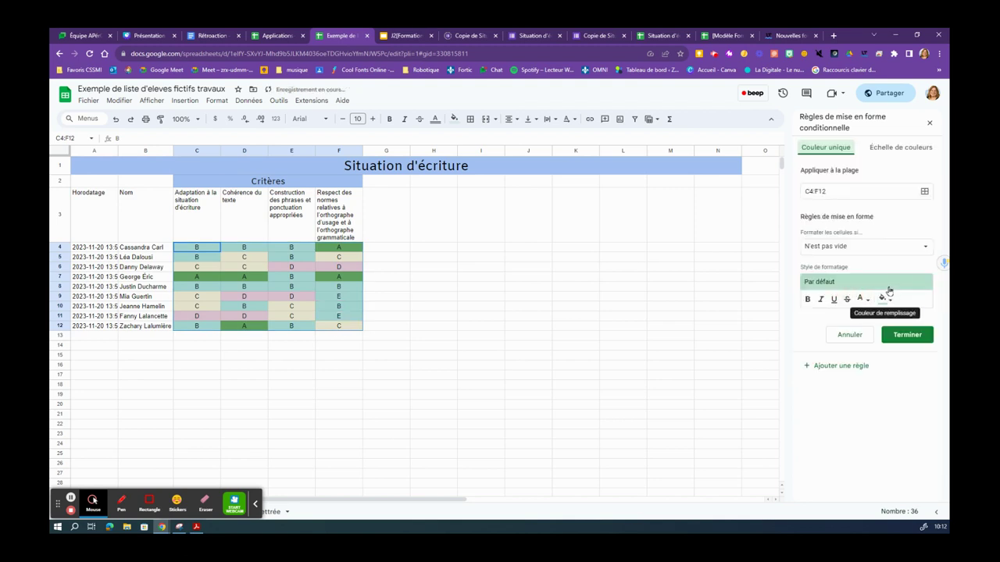
pyautogui.click(918, 247)
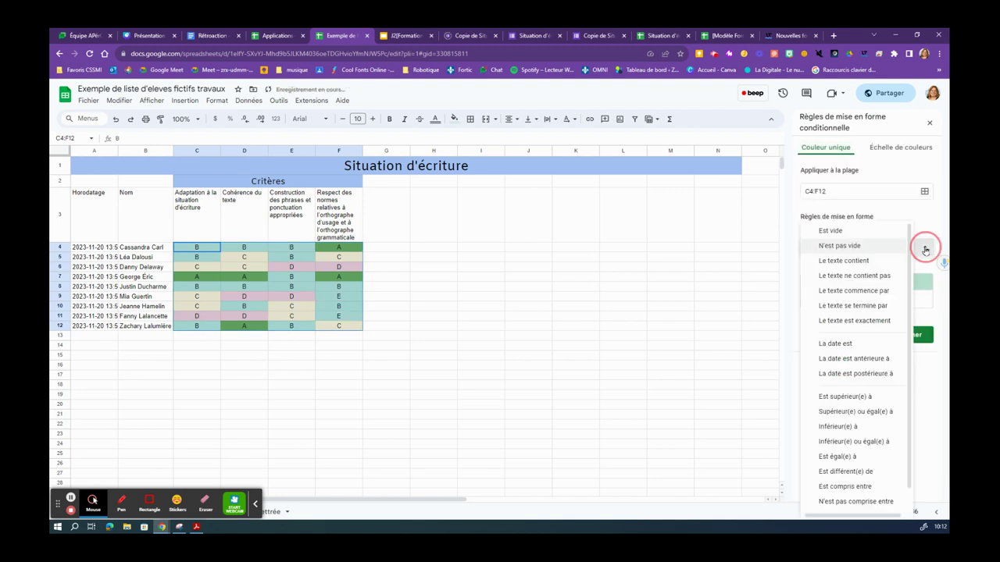
pyautogui.click(879, 264)
pyautogui.click(854, 269)
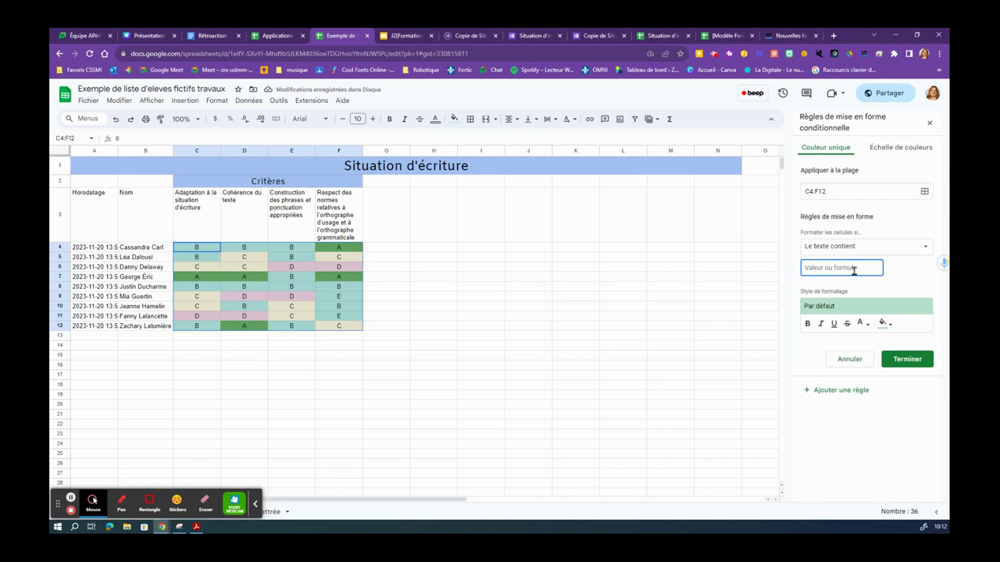
pyautogui.write('E')
pyautogui.click(883, 322)
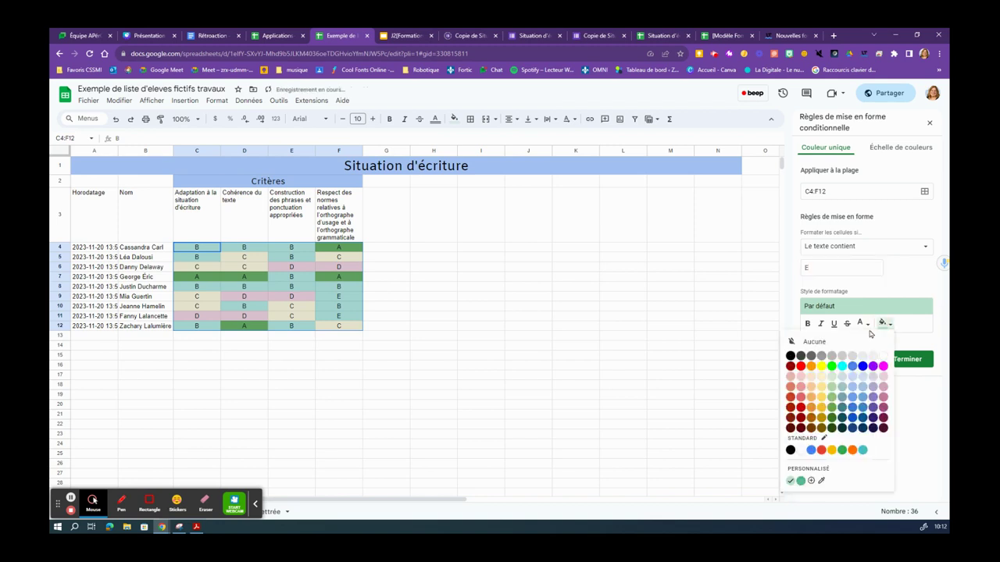
pyautogui.click(801, 397)
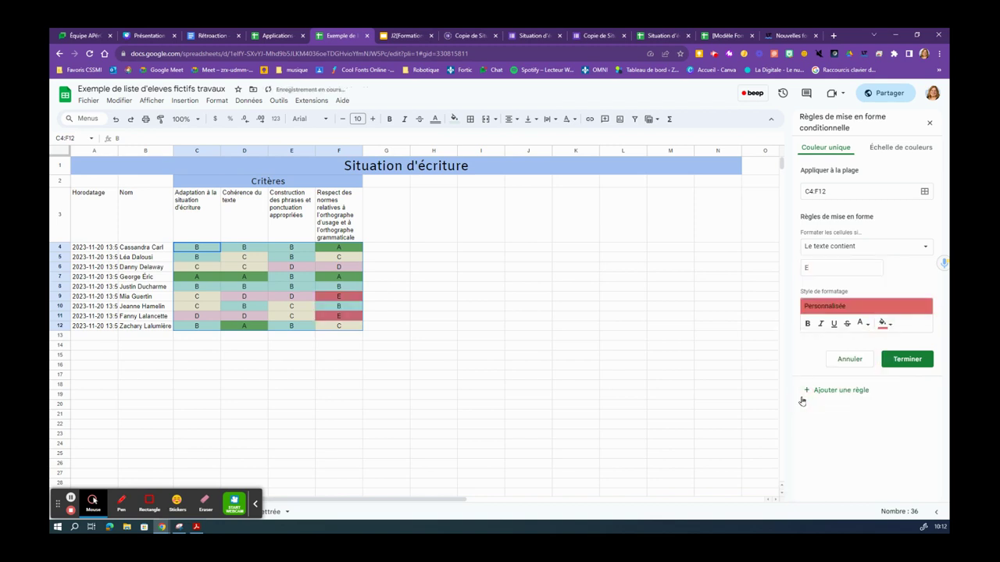
pyautogui.click(907, 359)
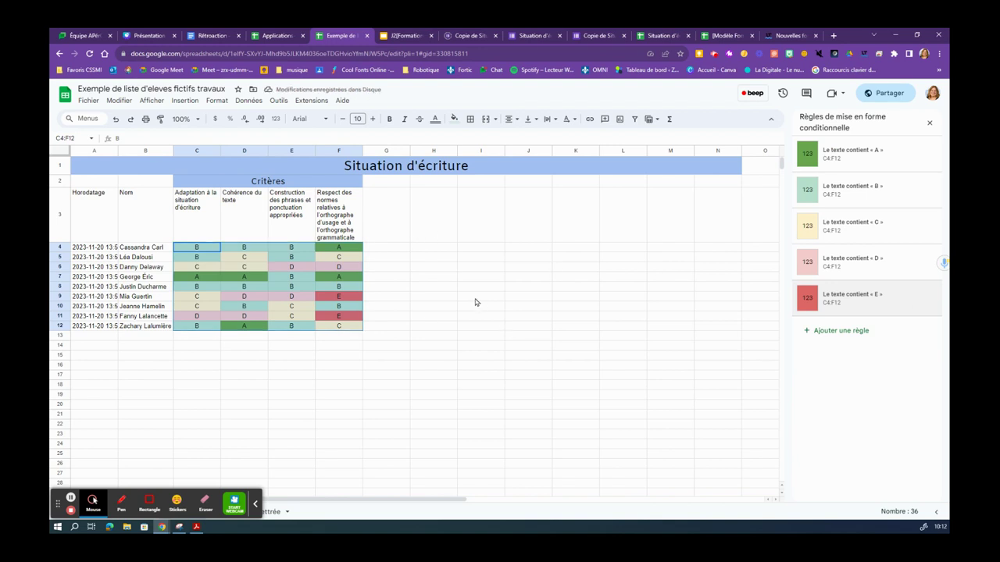
# - On the Feuille 2 sheet, start a conditional formatting rule for the dragons grades in B2:B19
pyautogui.click(256, 504)
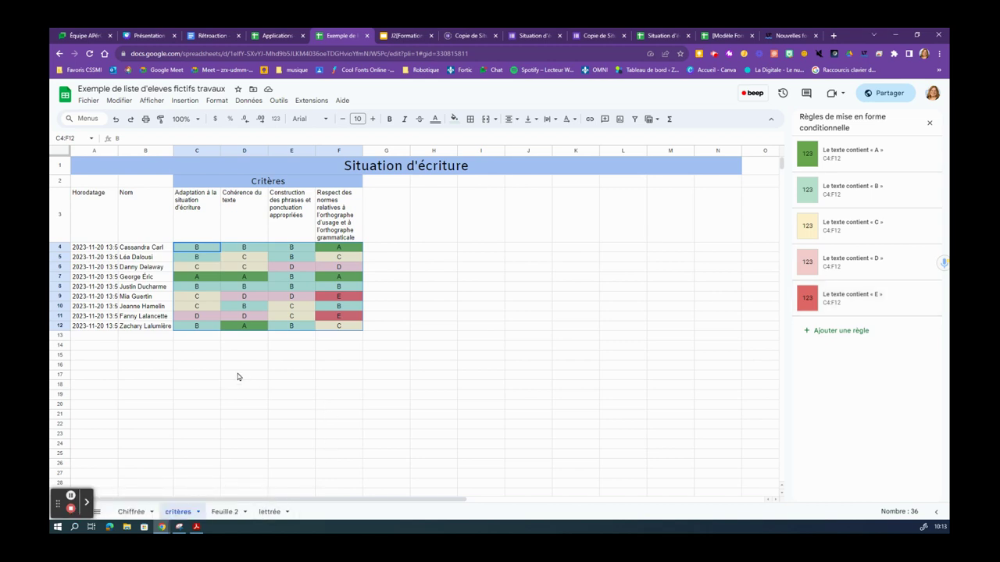
pyautogui.click(229, 512)
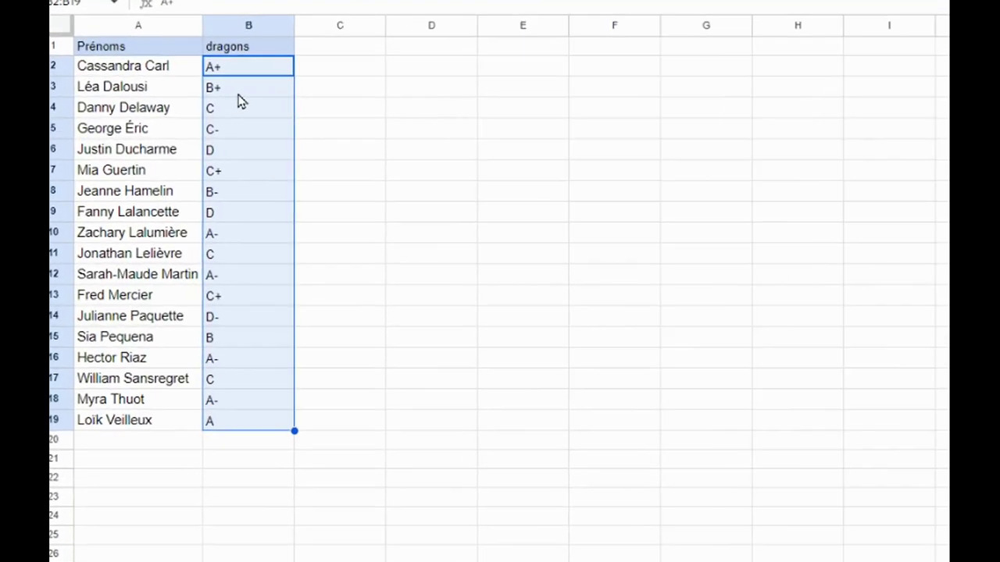
pyautogui.click(277, 218)
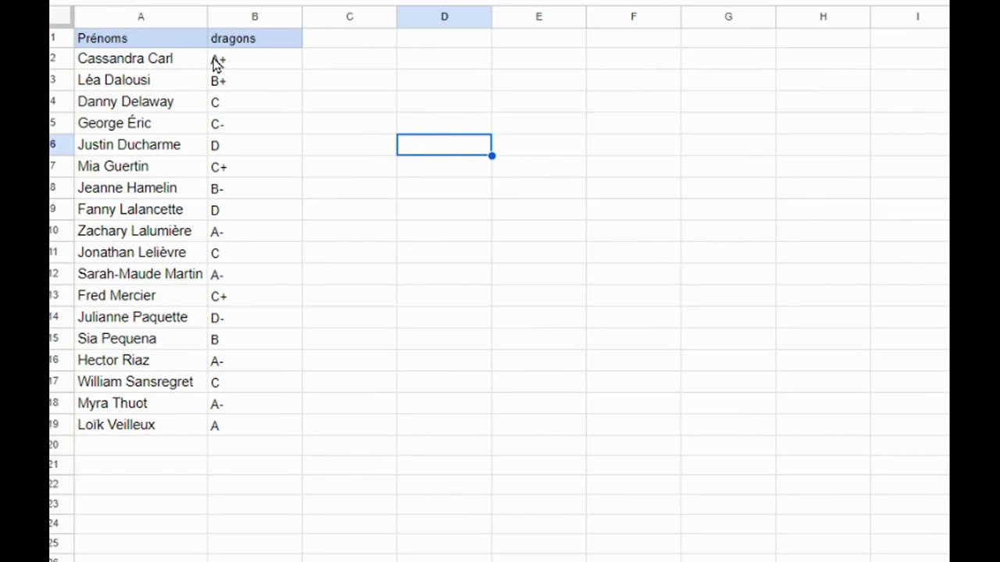
pyautogui.moveTo(212, 67); pyautogui.dragTo(279, 434)
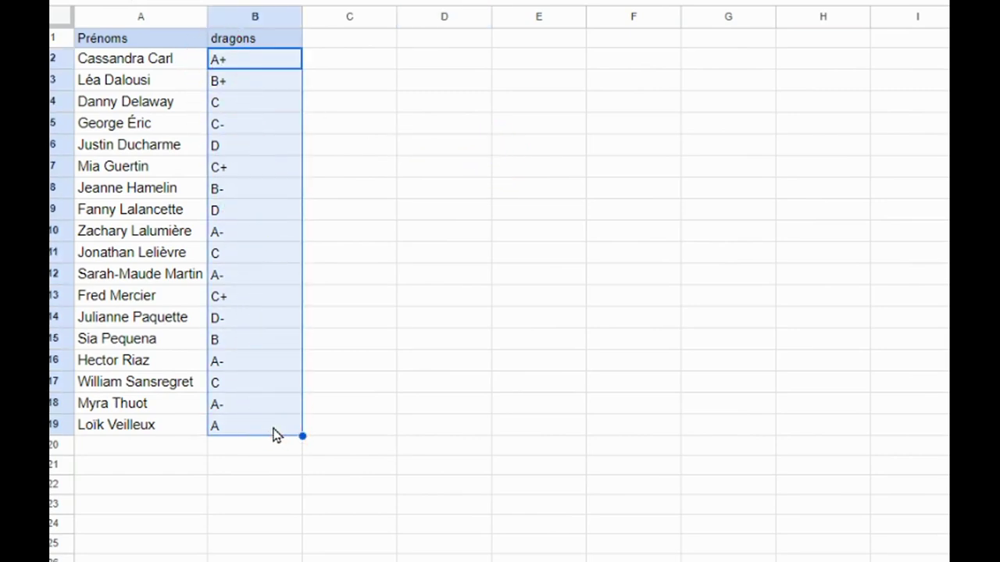
pyautogui.rightClick(262, 350)
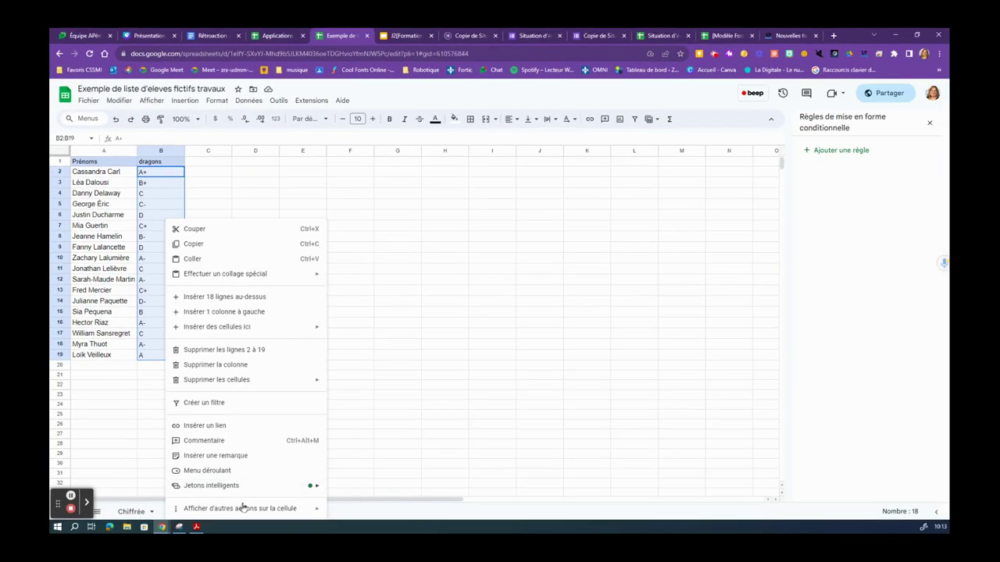
pyautogui.moveTo(242, 508)
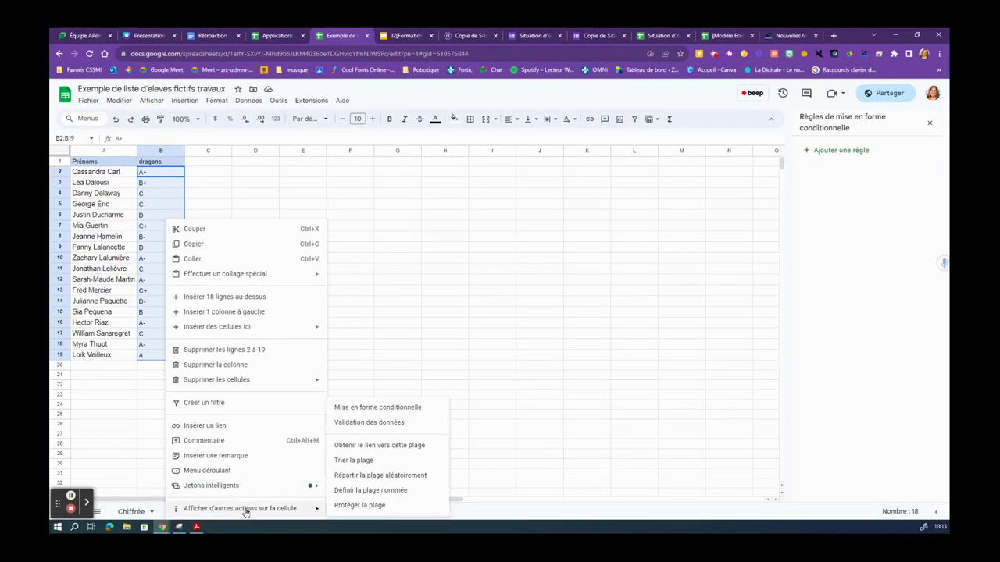
pyautogui.click(386, 407)
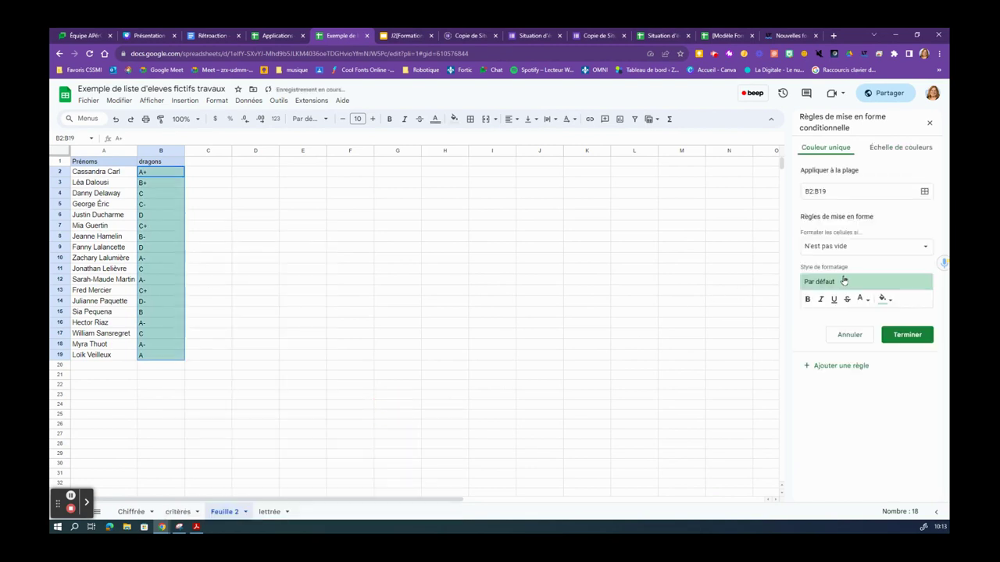
# - Set the B2:B19 rule to "Le texte contient" A with a dark green fill colour, and save it
pyautogui.click(926, 249)
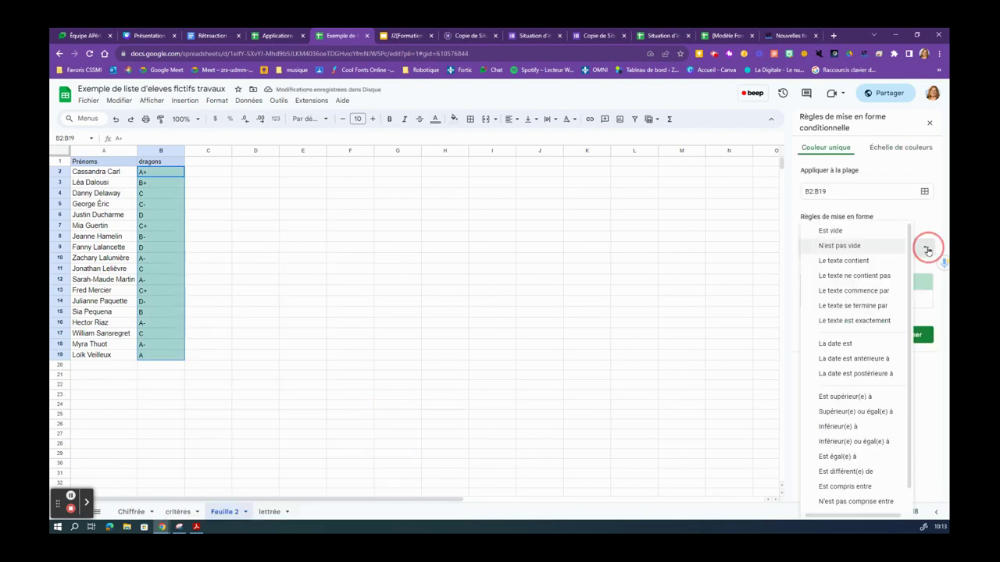
pyautogui.click(865, 260)
pyautogui.click(864, 267)
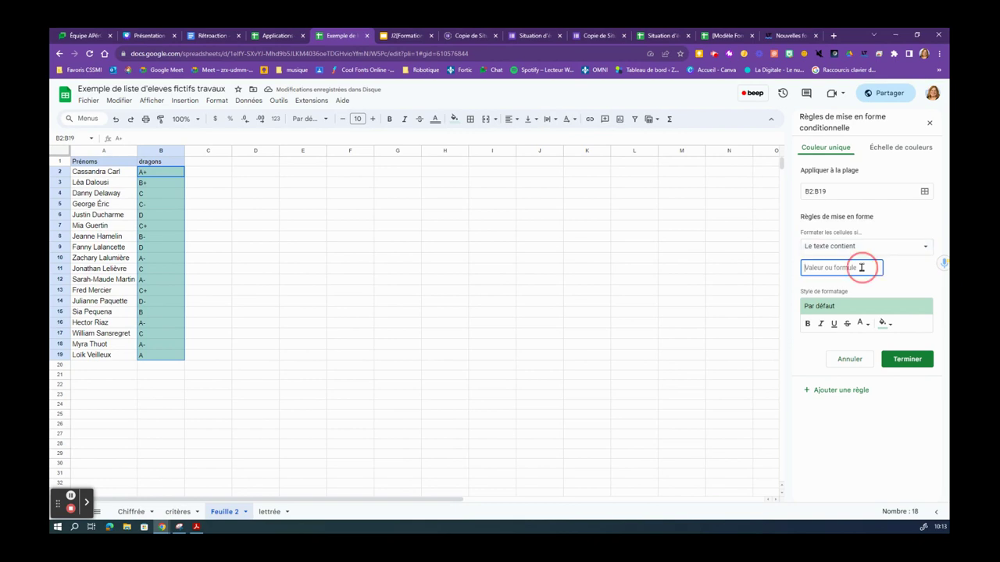
pyautogui.write('A')
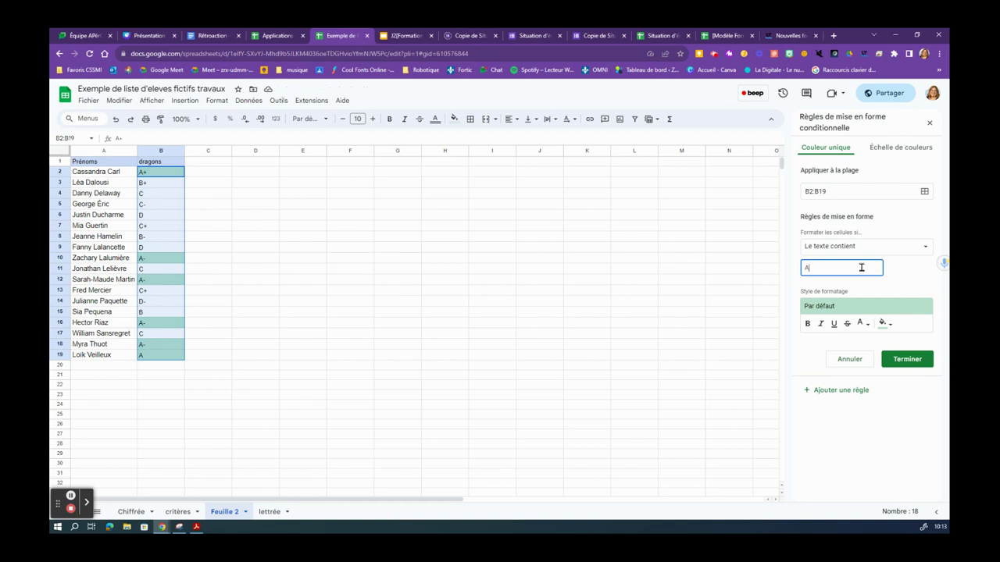
pyautogui.click(884, 323)
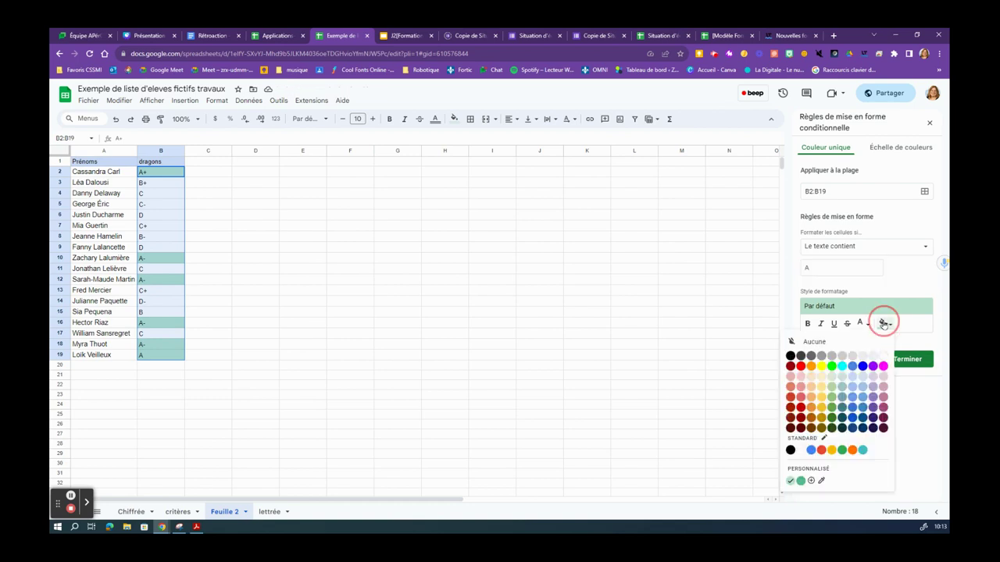
pyautogui.click(832, 386)
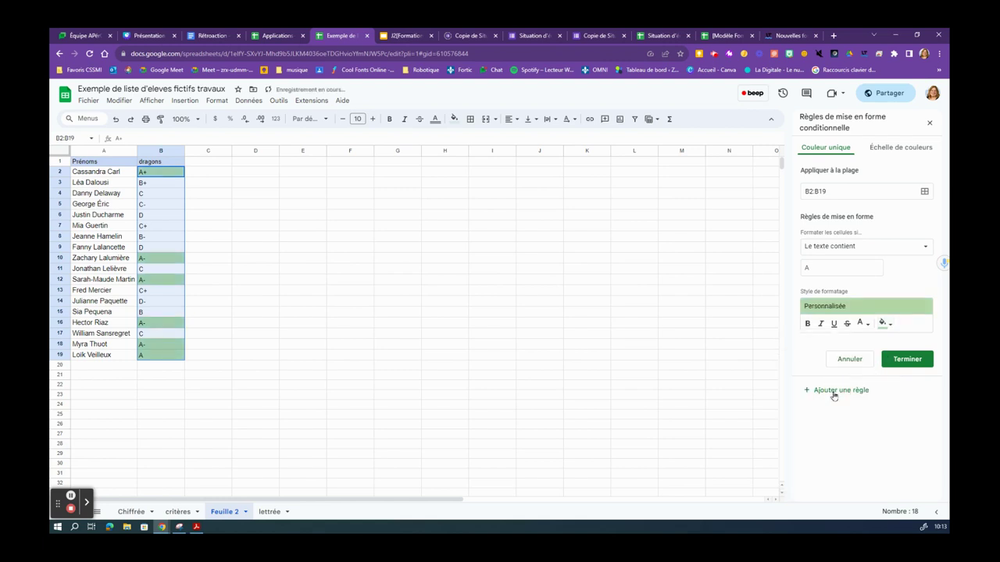
pyautogui.click(883, 323)
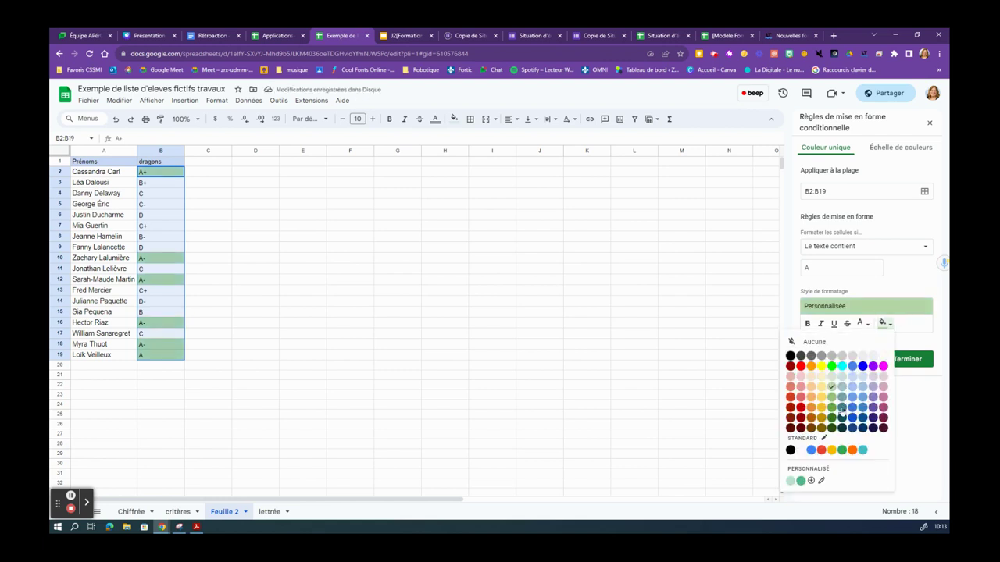
pyautogui.click(833, 408)
pyautogui.click(899, 361)
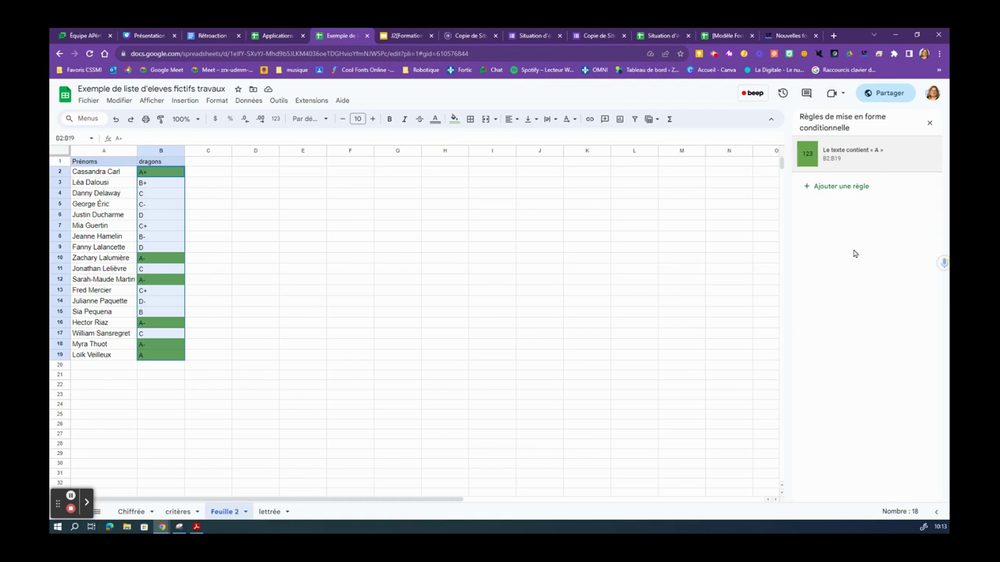
# - Return to the Chiffrée sheet to review the colour-coded reading scores
pyautogui.click(132, 513)
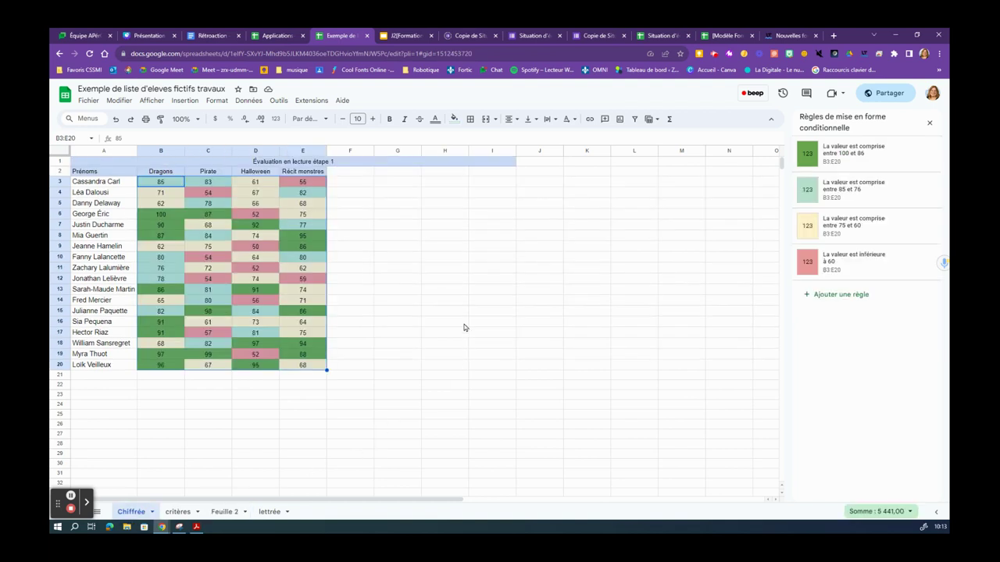